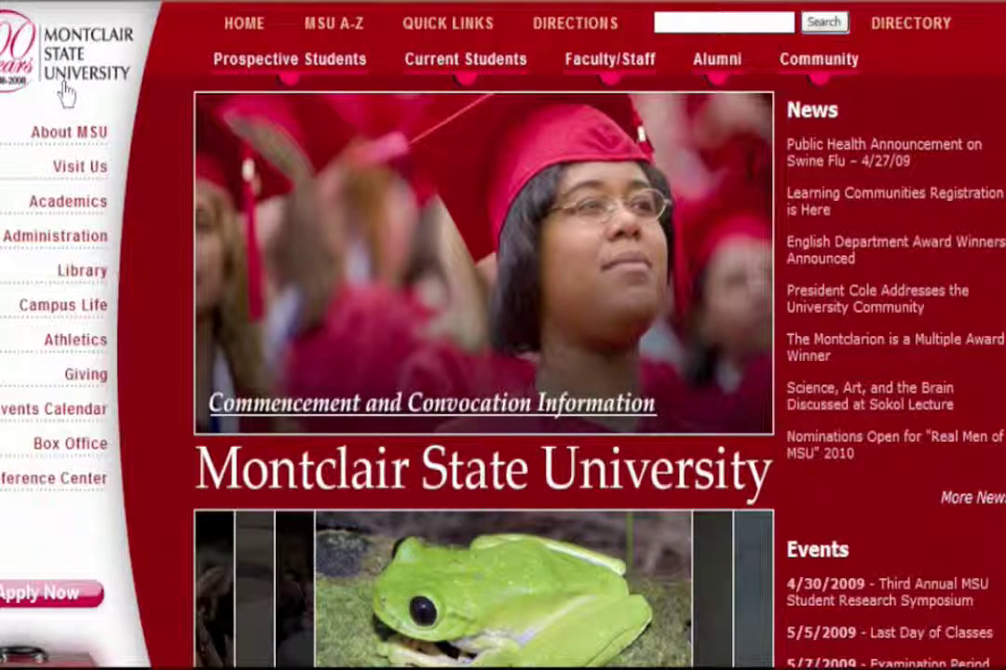
- Follow the Library link in the left navigation to reach the Harry A. Sprague Library page
left_click(82, 271)
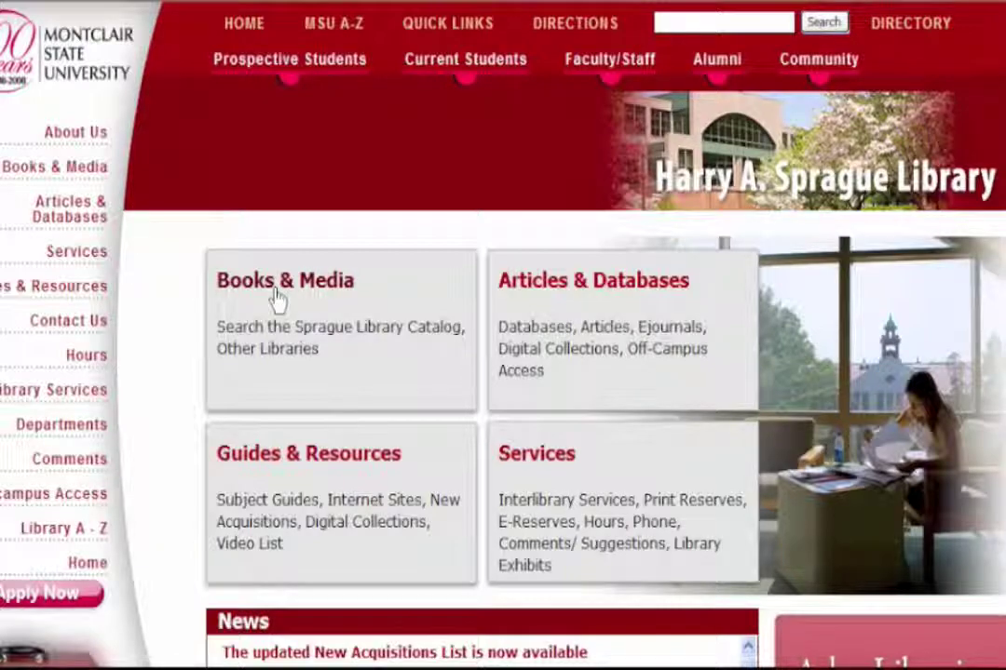
left_click(278, 298)
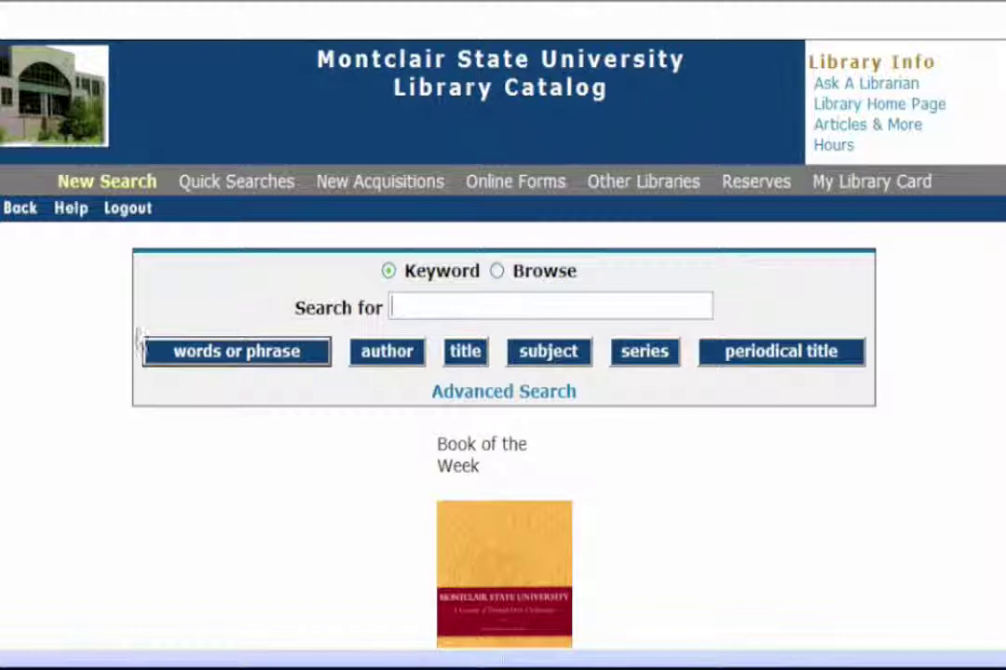
left_click(7, 212)
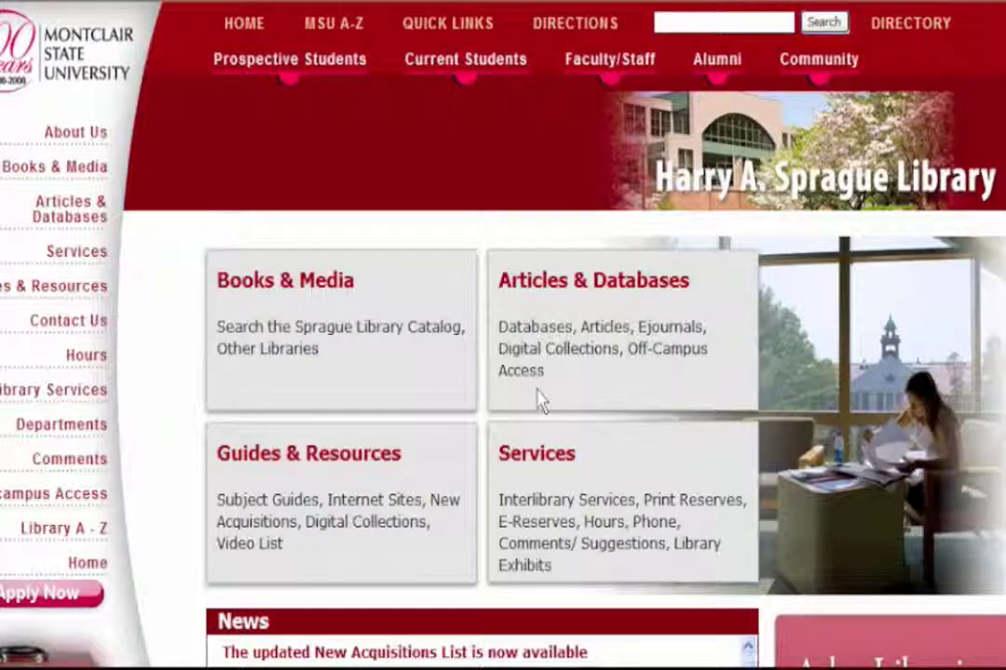
left_click(598, 290)
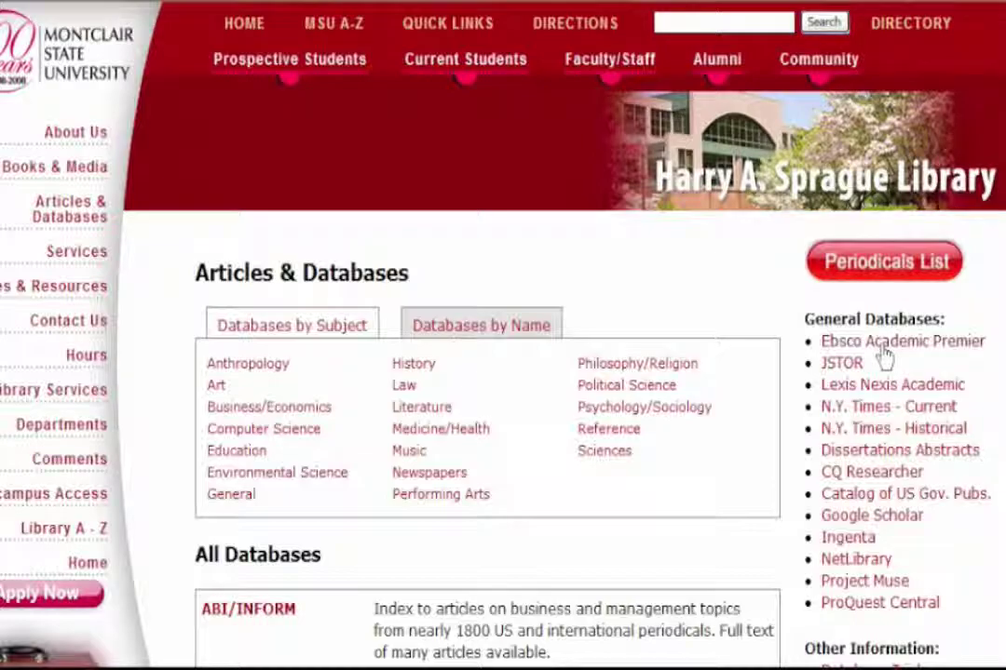
- Open Ebsco Academic Premier and log in with the MSU username and password
left_click(880, 349)
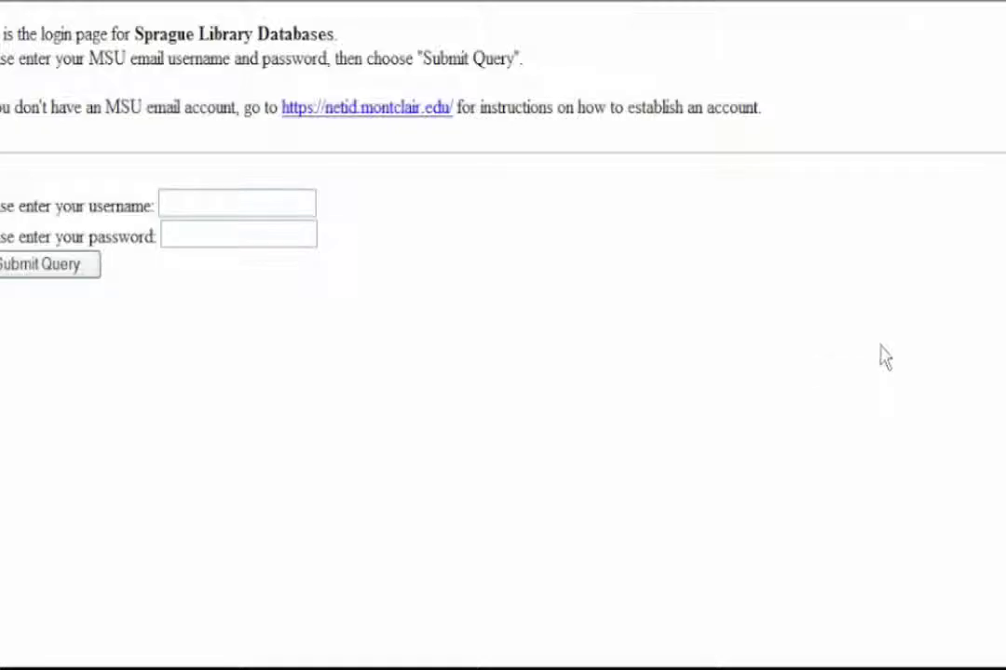
left_click(180, 197)
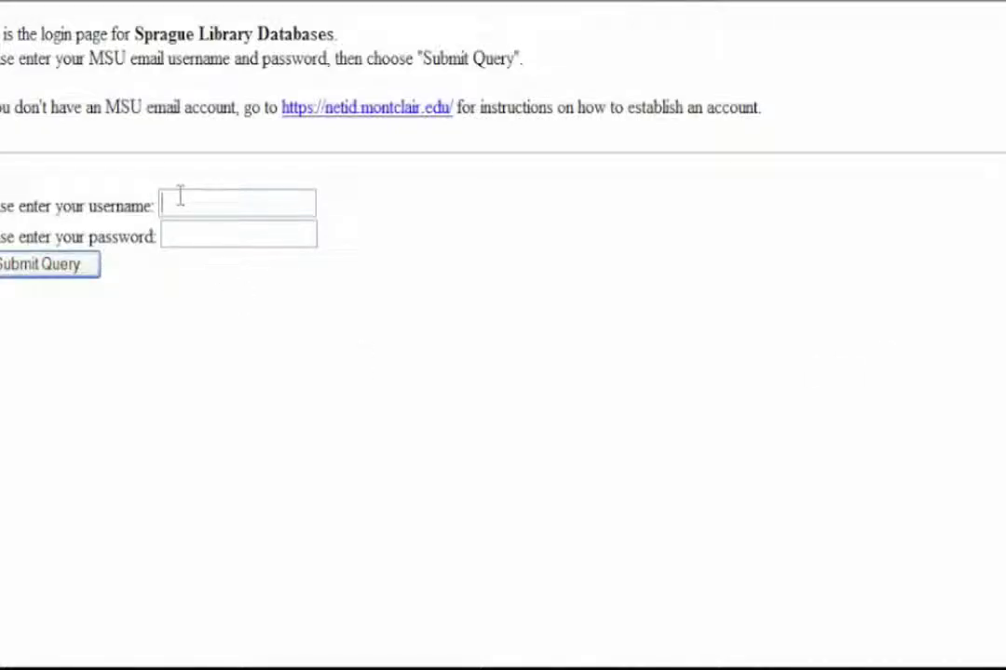
left_click(168, 235)
type("********")
left_click(39, 268)
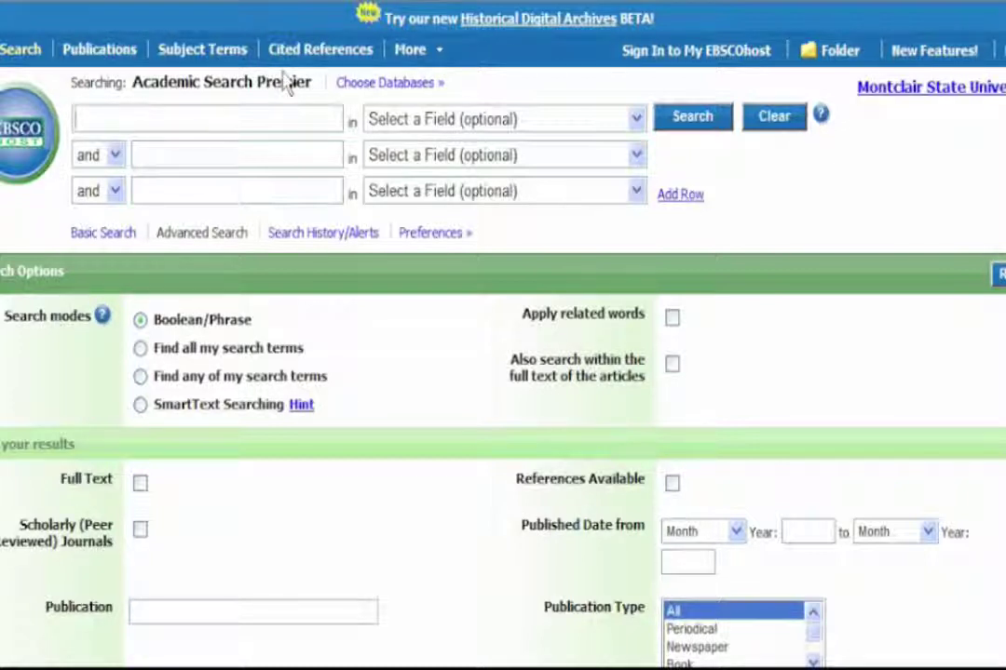
- Open the Choose Databases list from the Academic Search Premier Advanced Search page
left_click(380, 93)
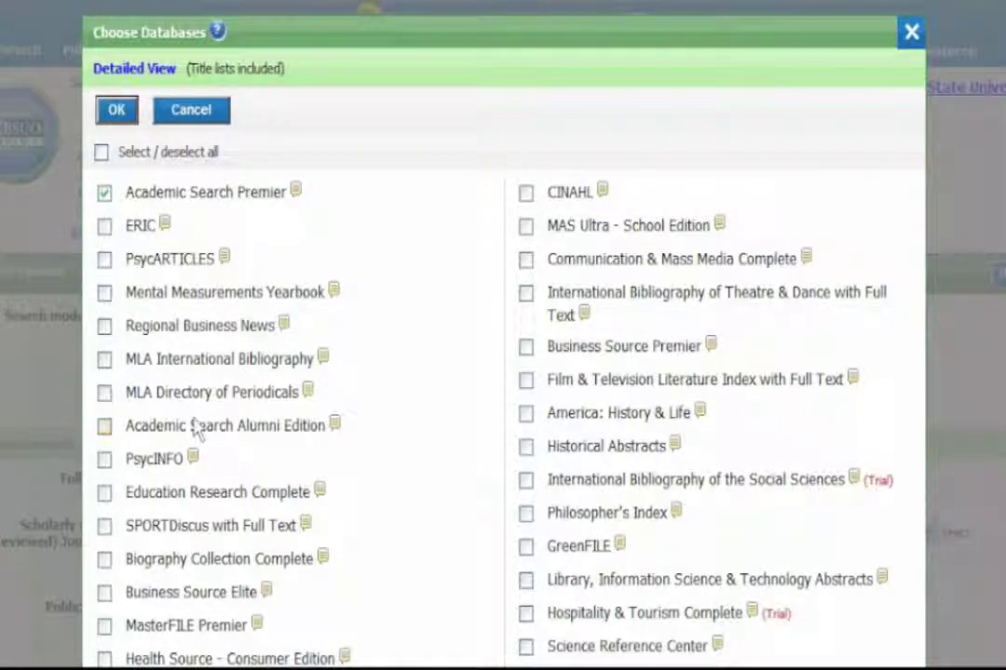
- Add PsycINFO and Health Source: Nursing/Academic Edition to the searched databases and confirm
left_click(105, 462)
scroll(502, 372, "down", 2)
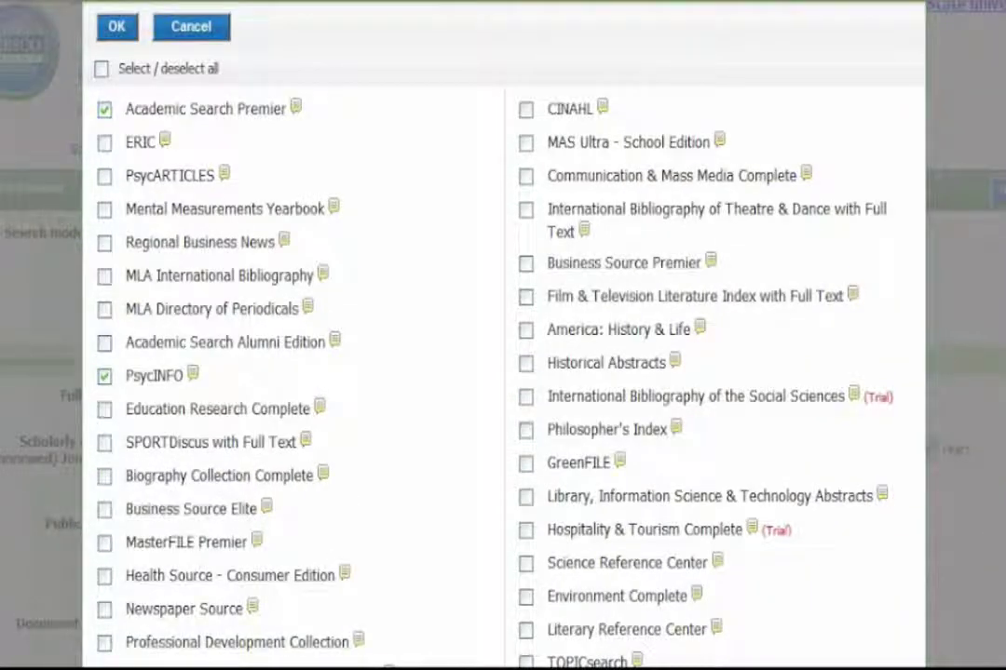
scroll(503, 373, "down", 2)
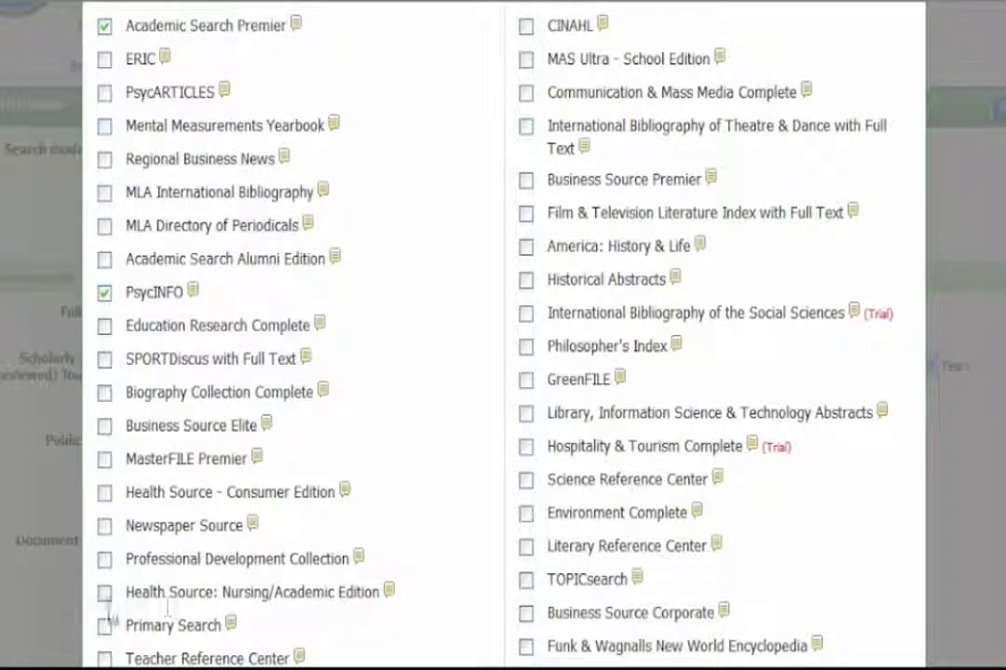
left_click(104, 593)
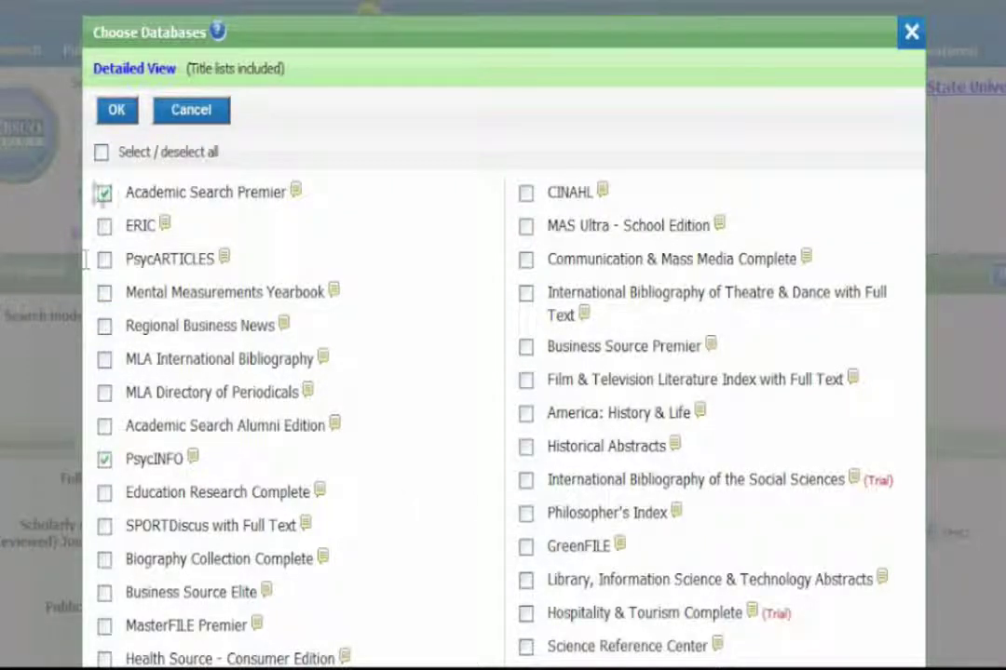
left_click(115, 111)
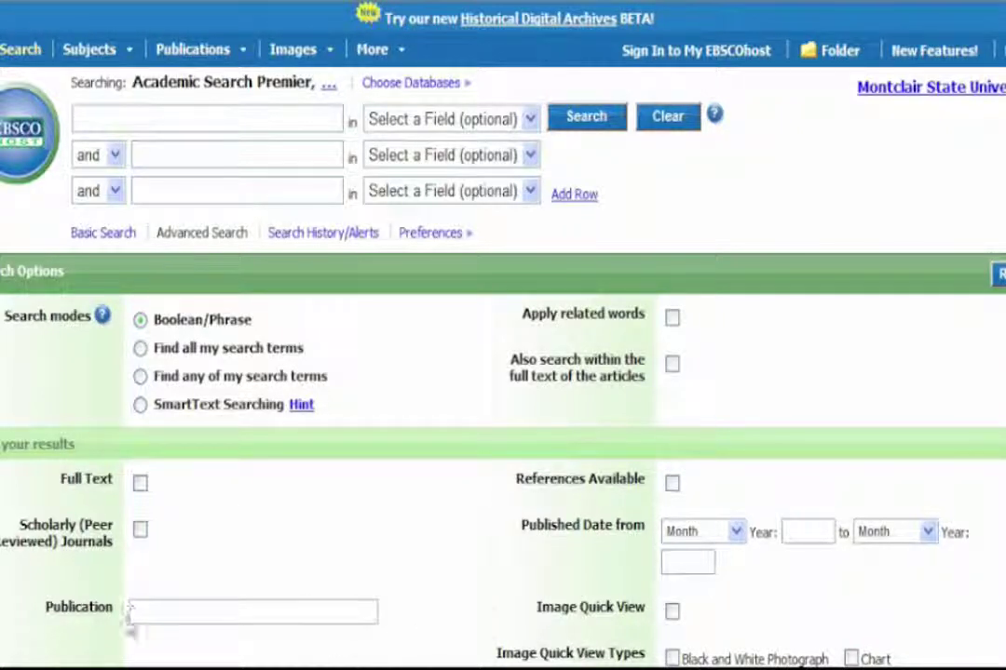
- Limit results to peer-reviewed journals published January 1999 through April 2009
left_click(139, 531)
left_click(735, 533)
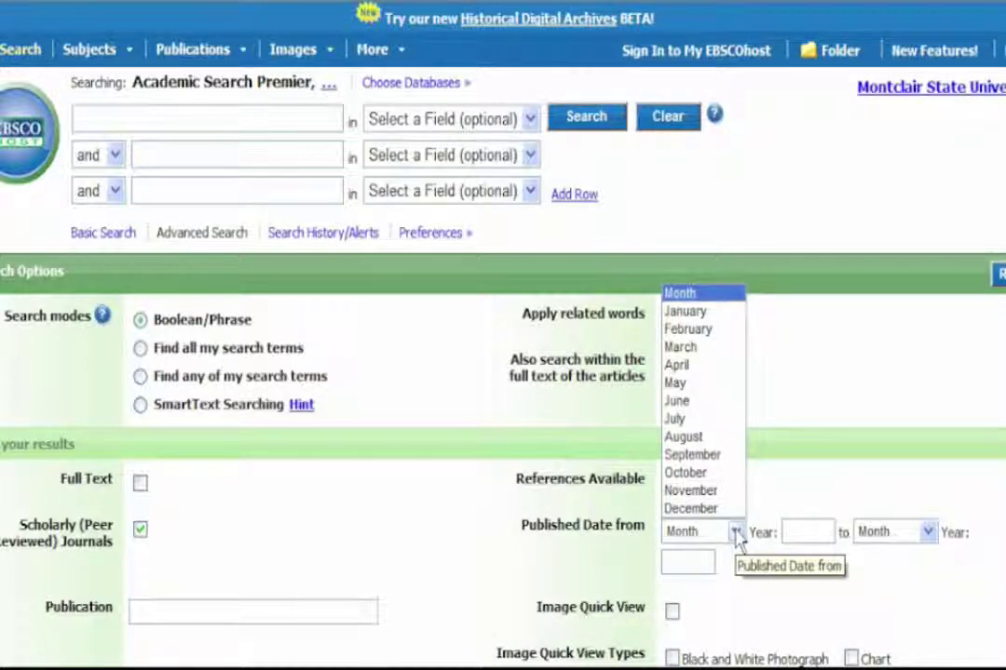
left_click(677, 313)
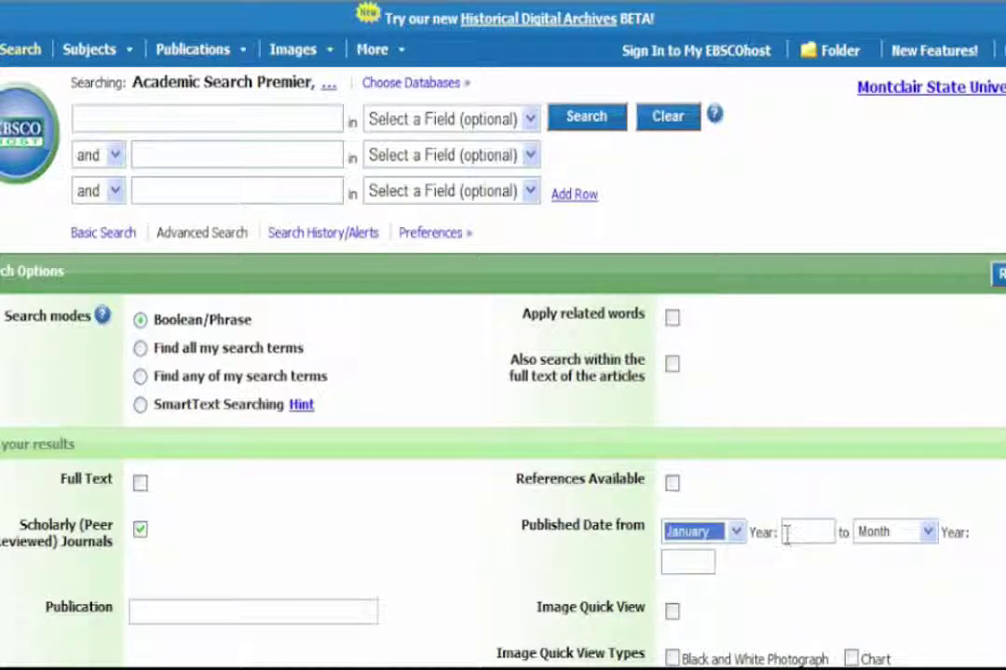
type("1999")
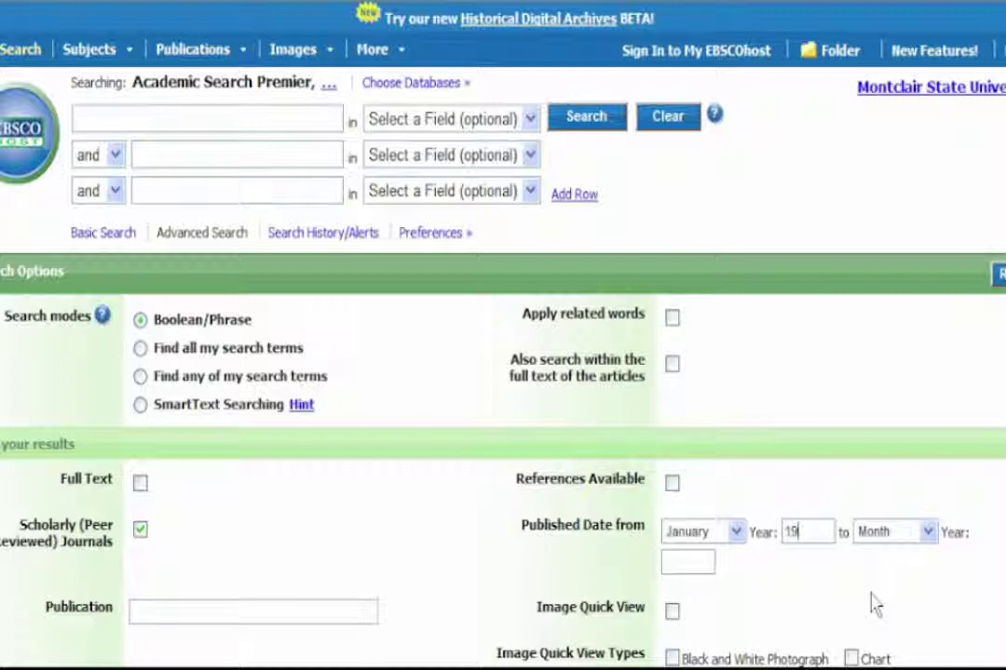
left_click(929, 535)
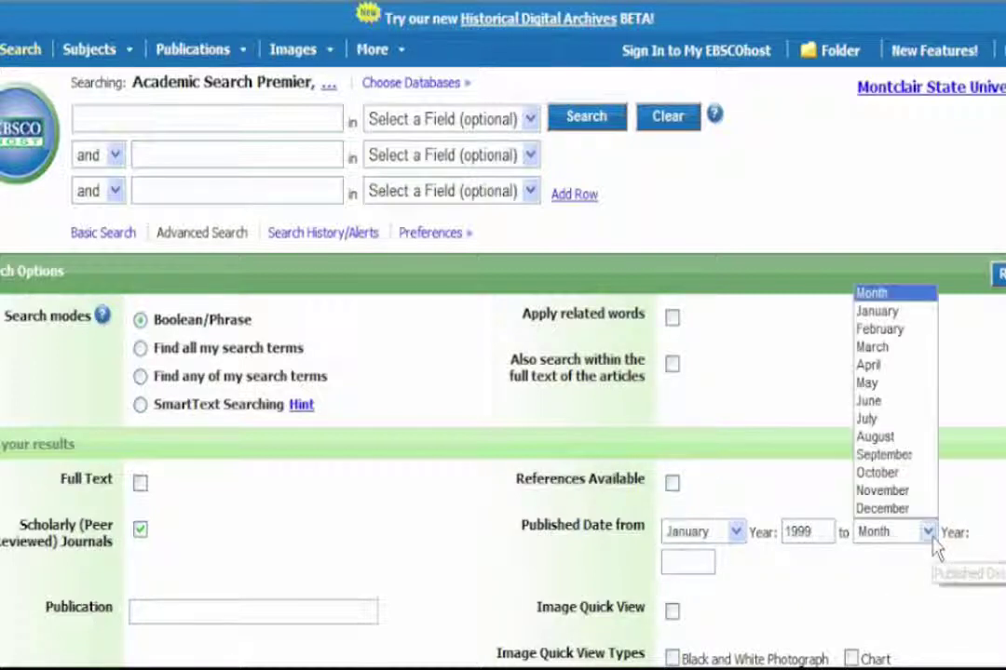
left_click(869, 365)
key("Tab")
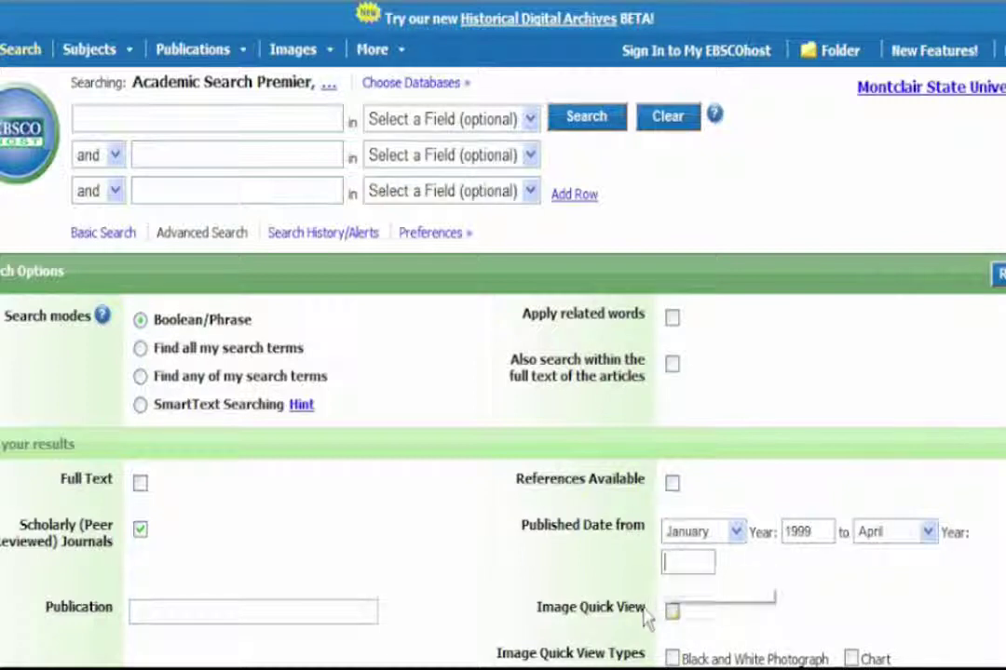
type("2009")
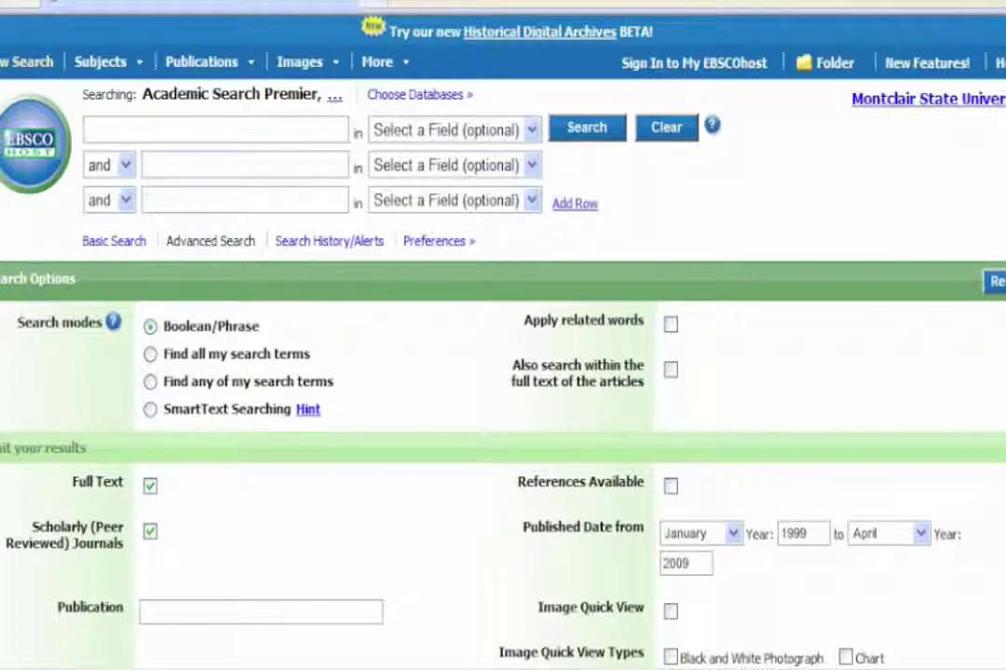
- Tick PDF Full Text for Academic Search Premier, Health Source and Teacher Reference Center
scroll(503, 336, "down", 3)
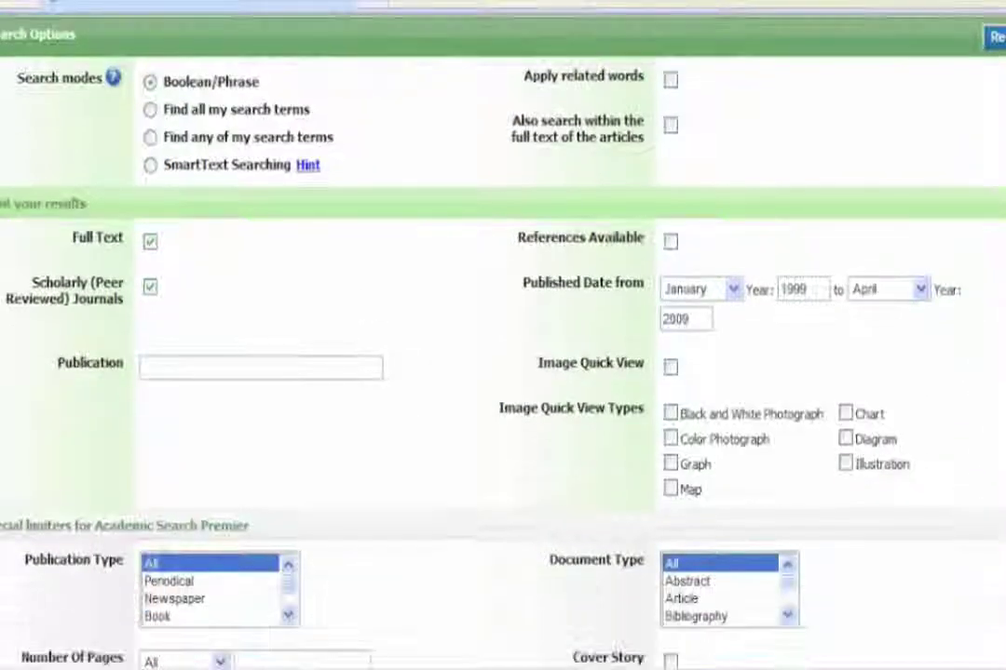
scroll(503, 335, "down", 1)
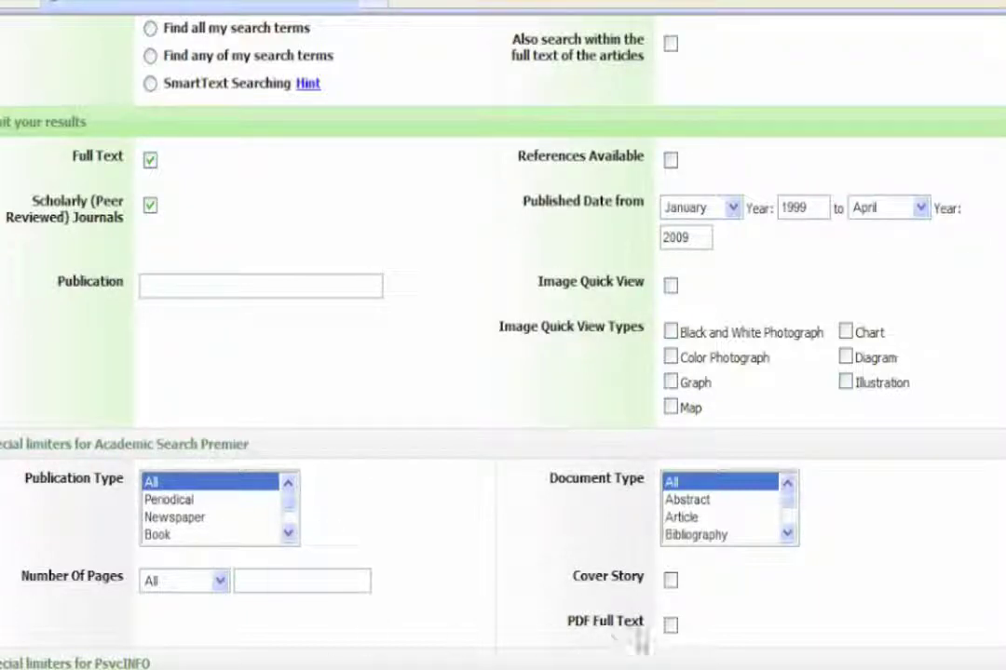
left_click(670, 627)
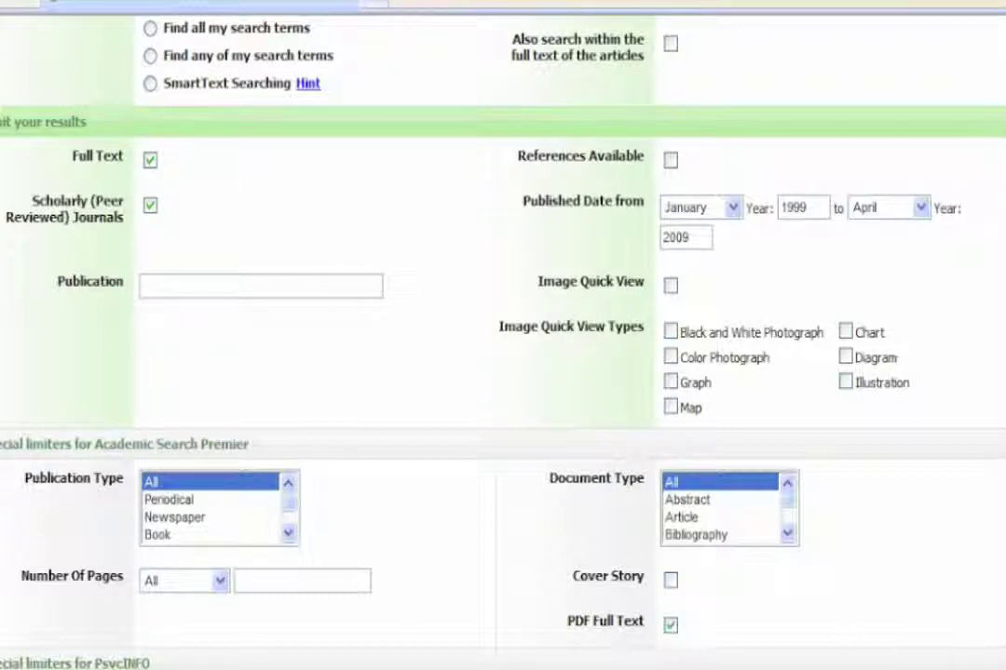
scroll(502, 335, "down", 3)
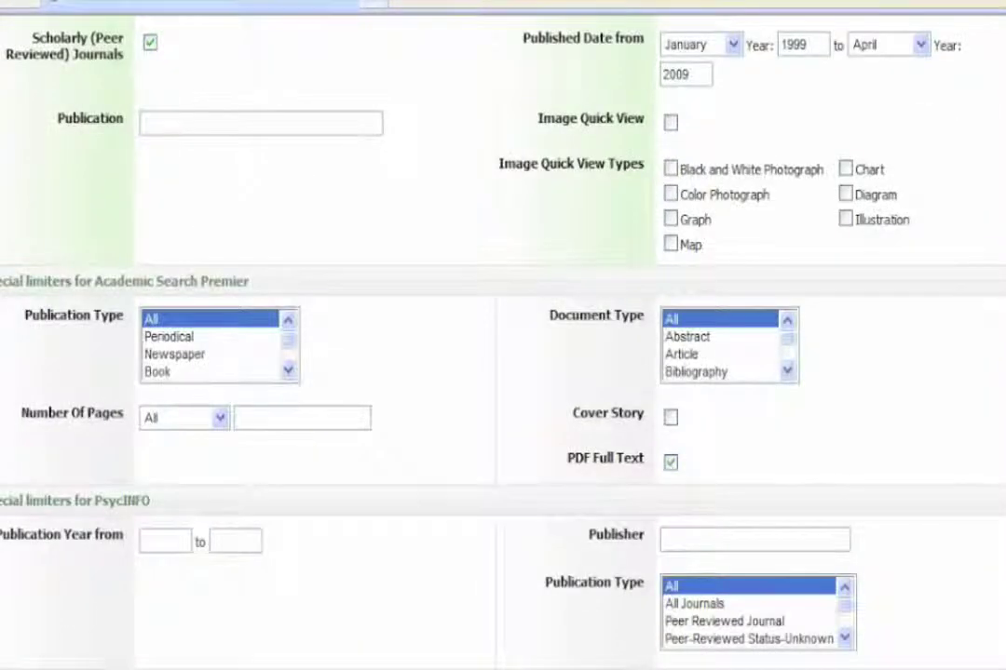
scroll(502, 335, "down", 5)
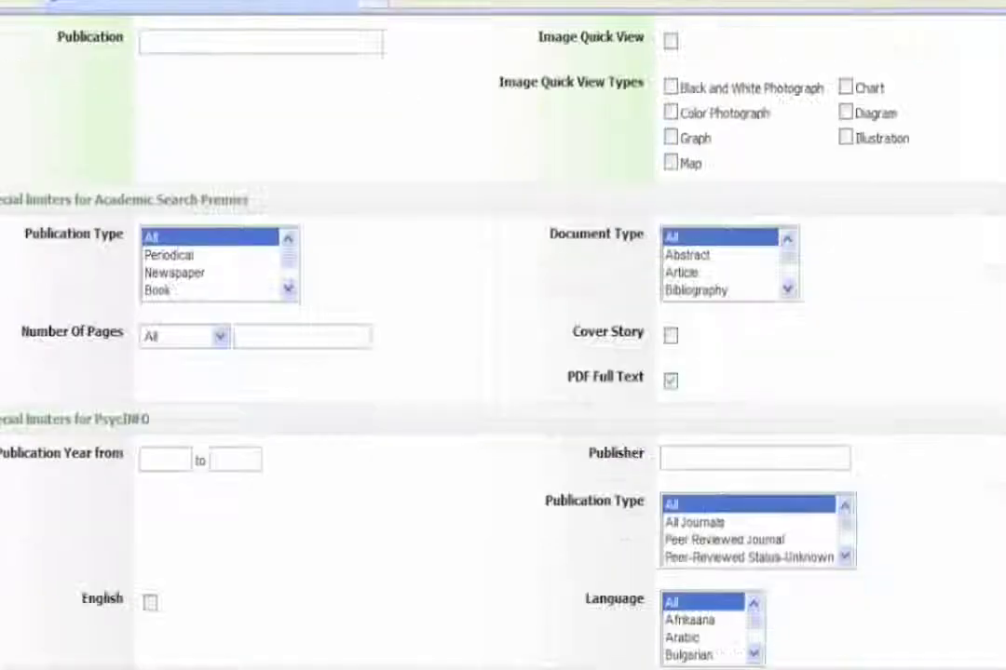
scroll(503, 335, "down", 6)
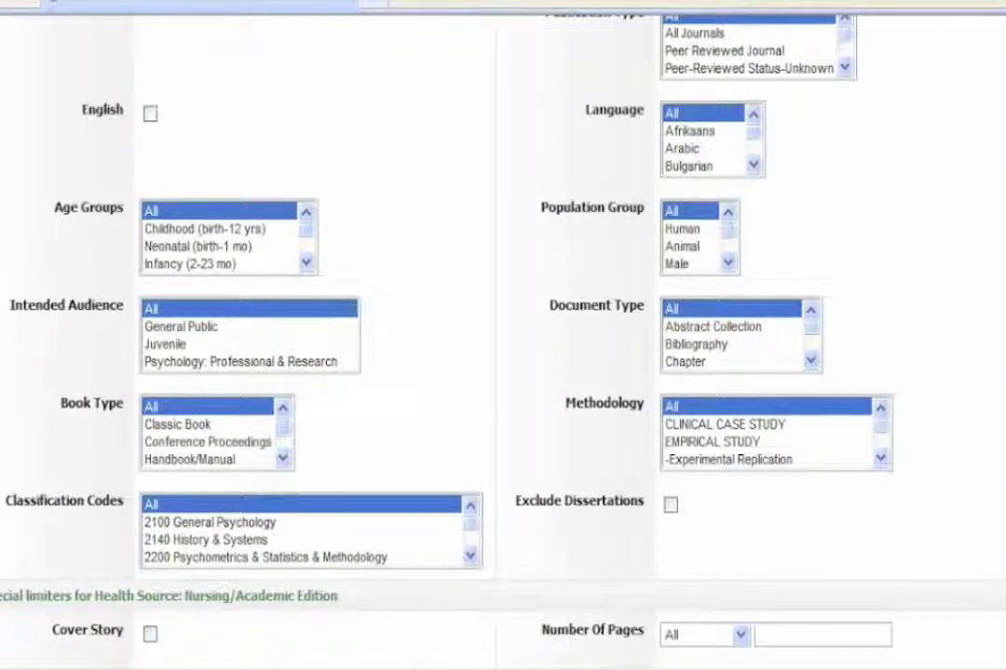
scroll(502, 335, "down", 2)
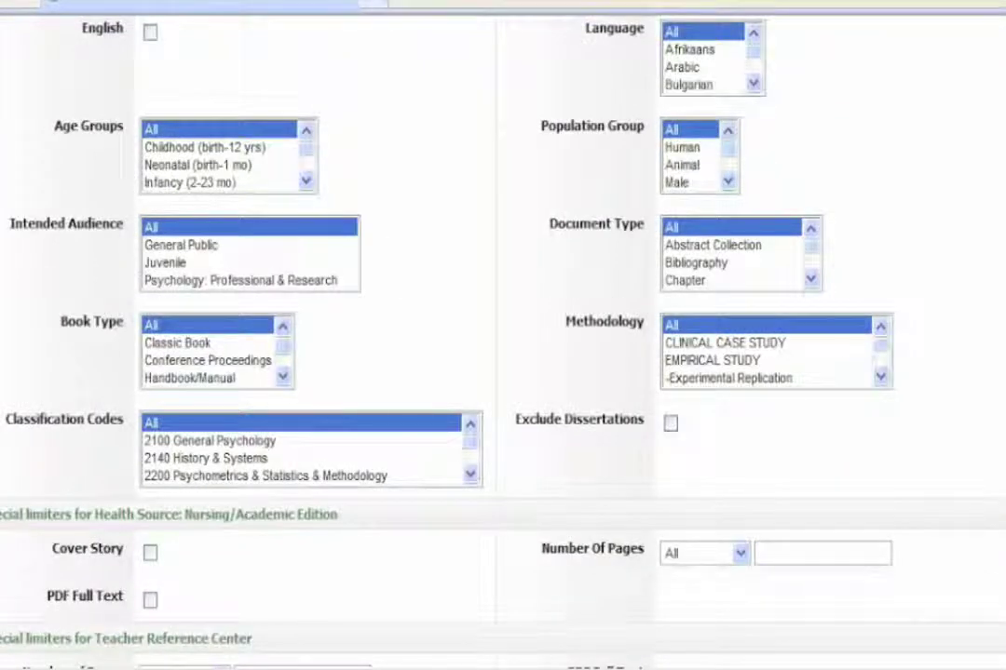
left_click(150, 600)
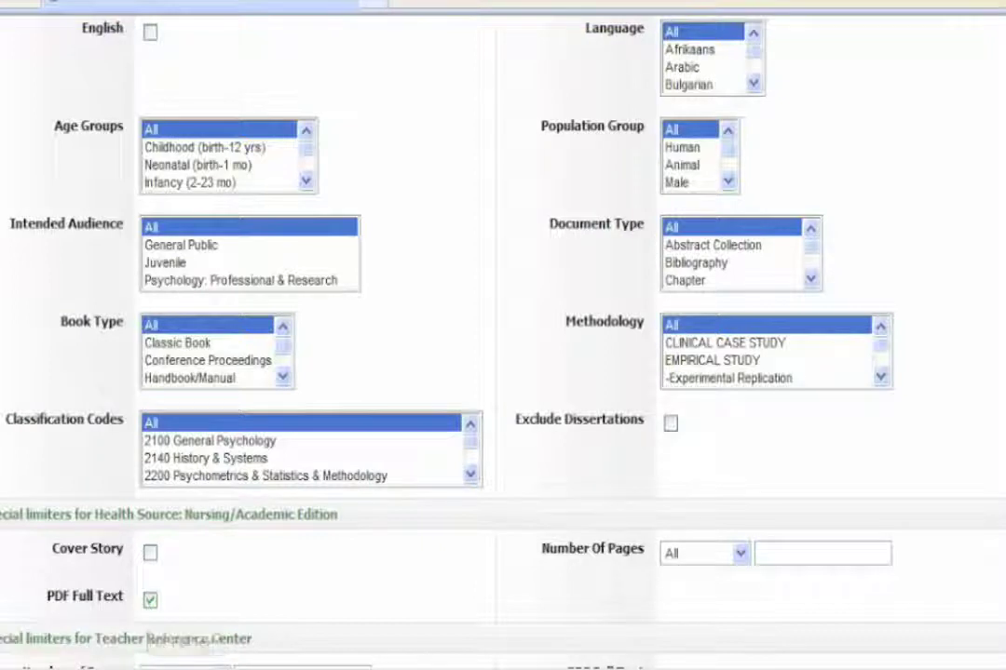
scroll(503, 335, "down", 2)
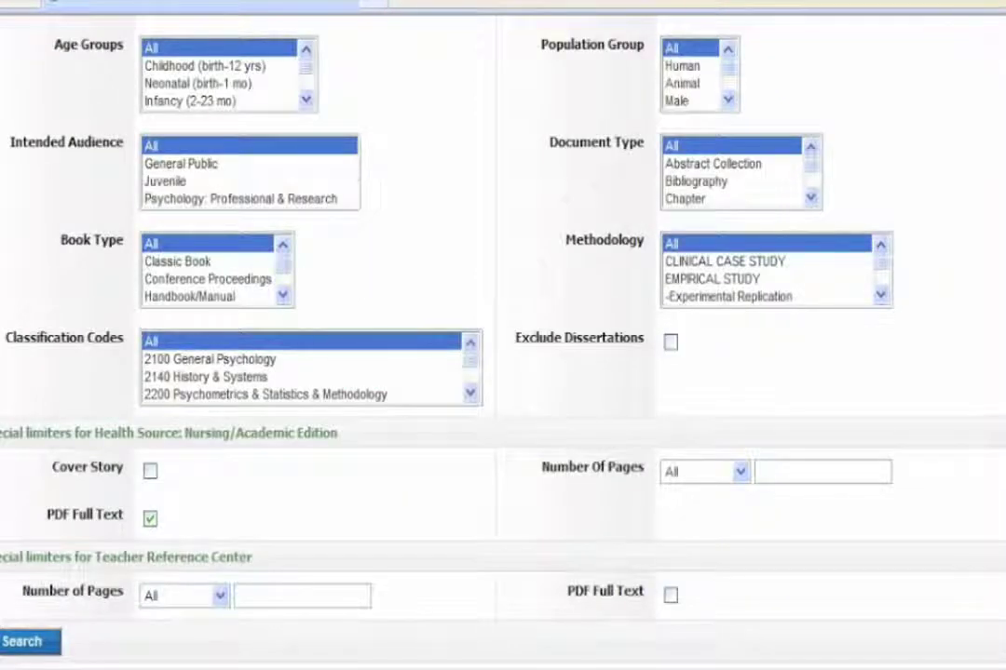
left_click(671, 595)
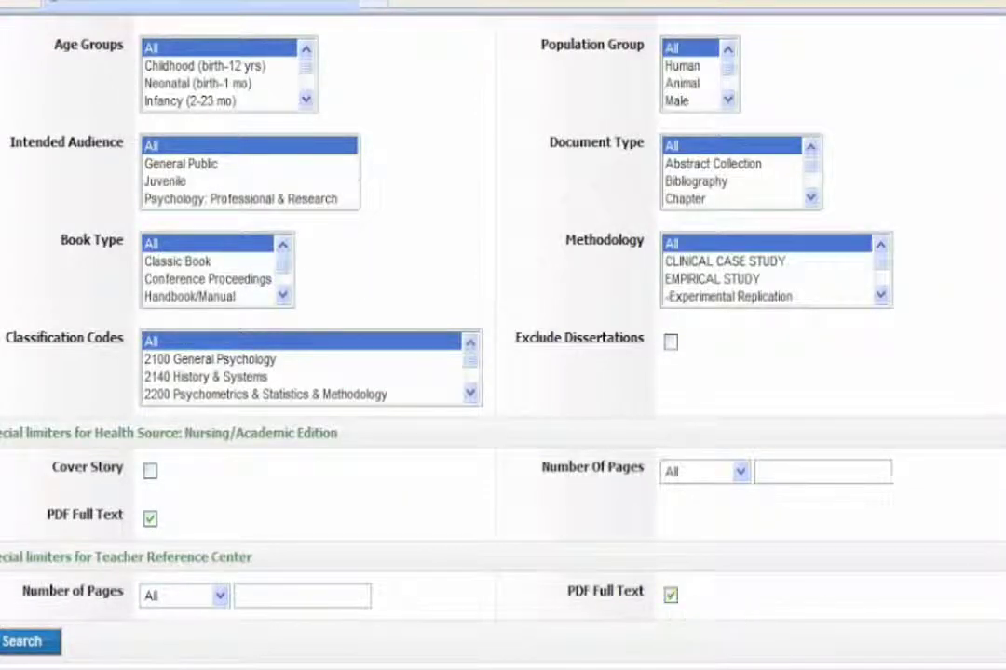
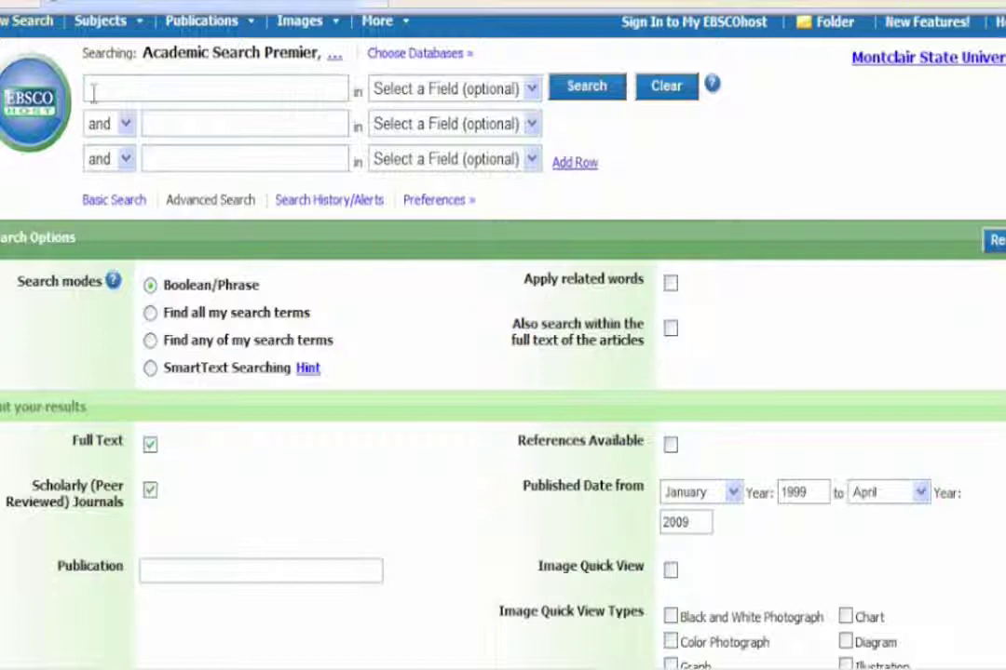
- Enter child abuse, effects and boys in the three search rows, keeping the AND connectors
type("child abuse")
left_click(145, 121)
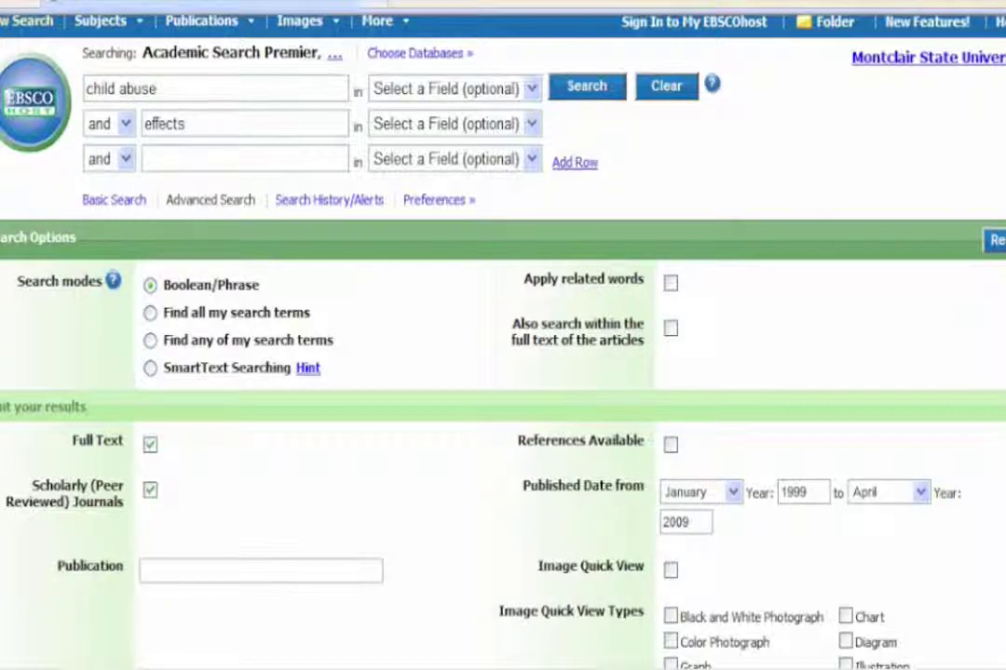
left_click(152, 159)
type("boys")
left_click(125, 123)
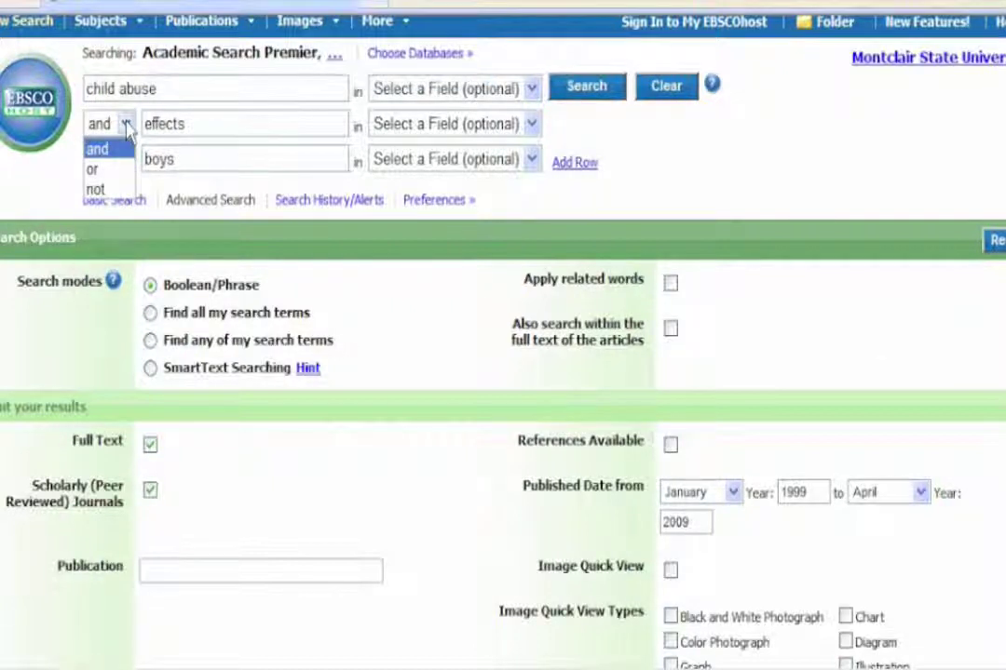
left_click(99, 149)
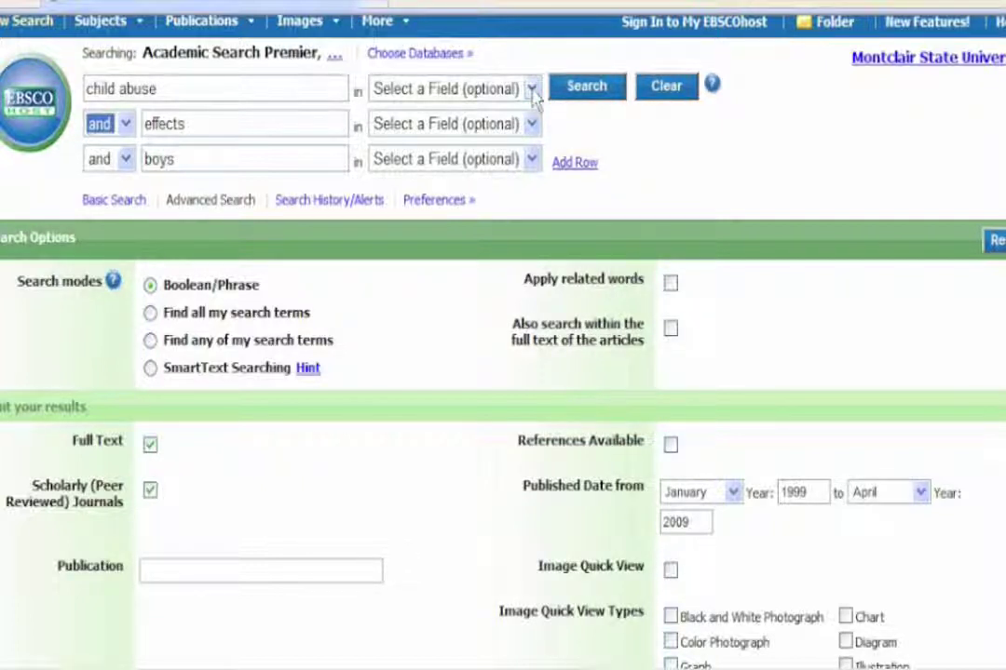
- Leave the first term on the default field and run the search, returning 23 results
left_click(530, 89)
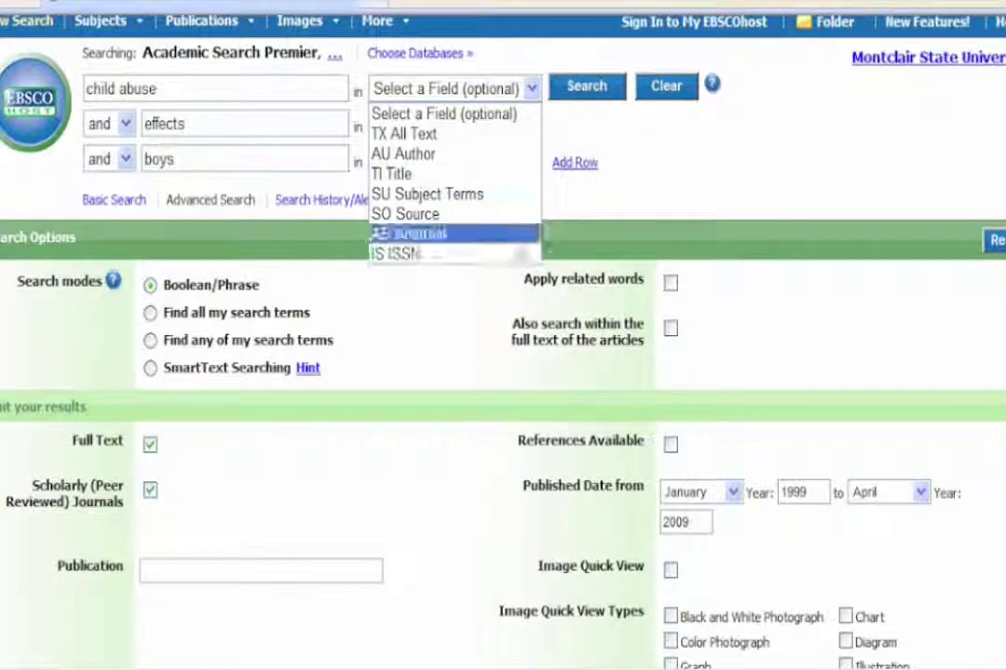
left_click(489, 89)
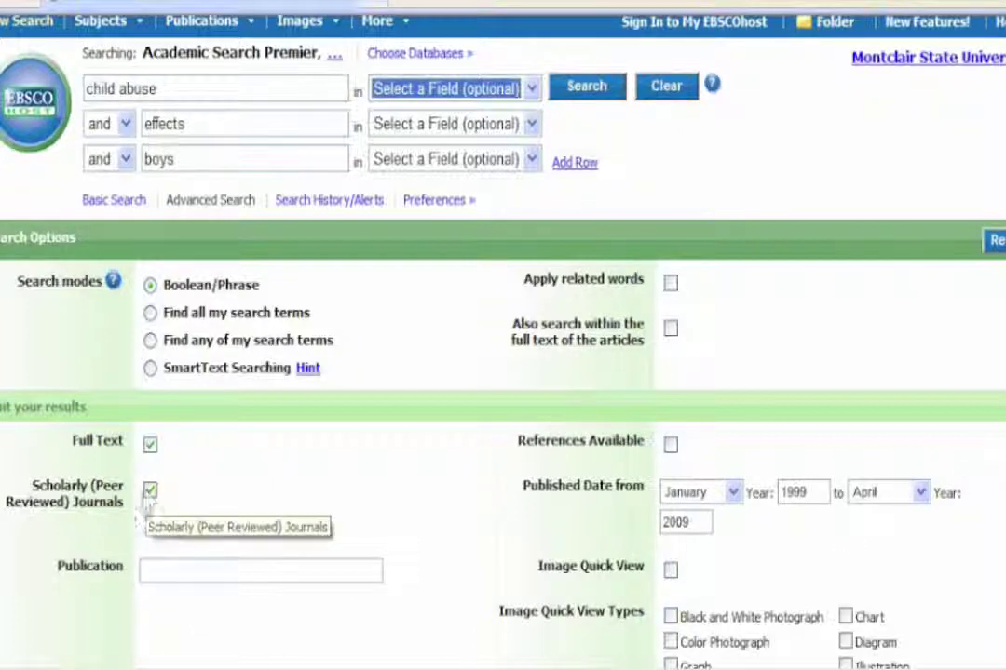
left_click(586, 94)
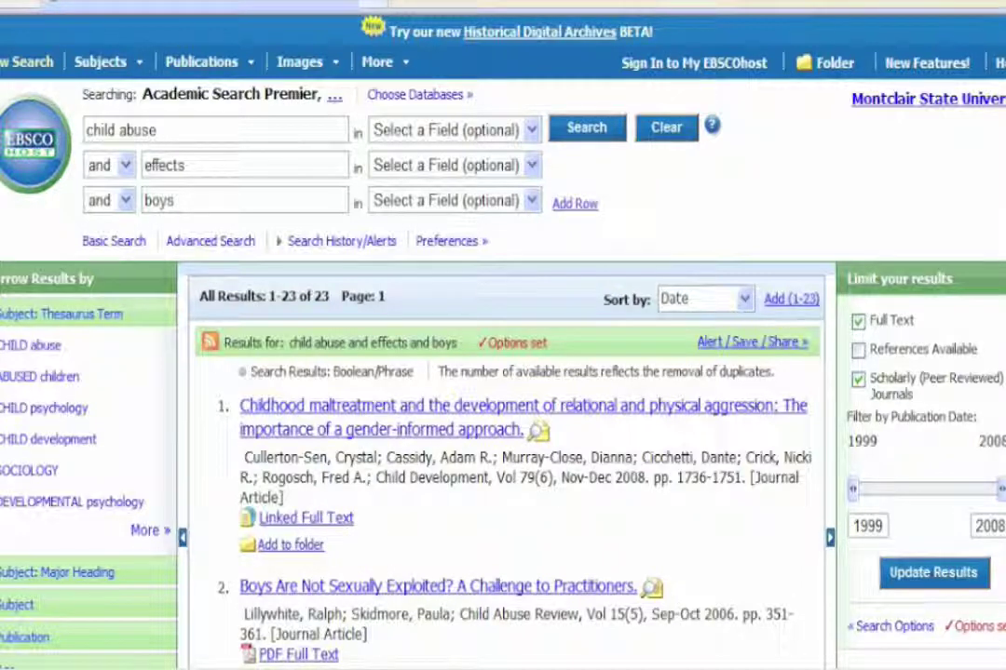
scroll(265, 587, "down", 2)
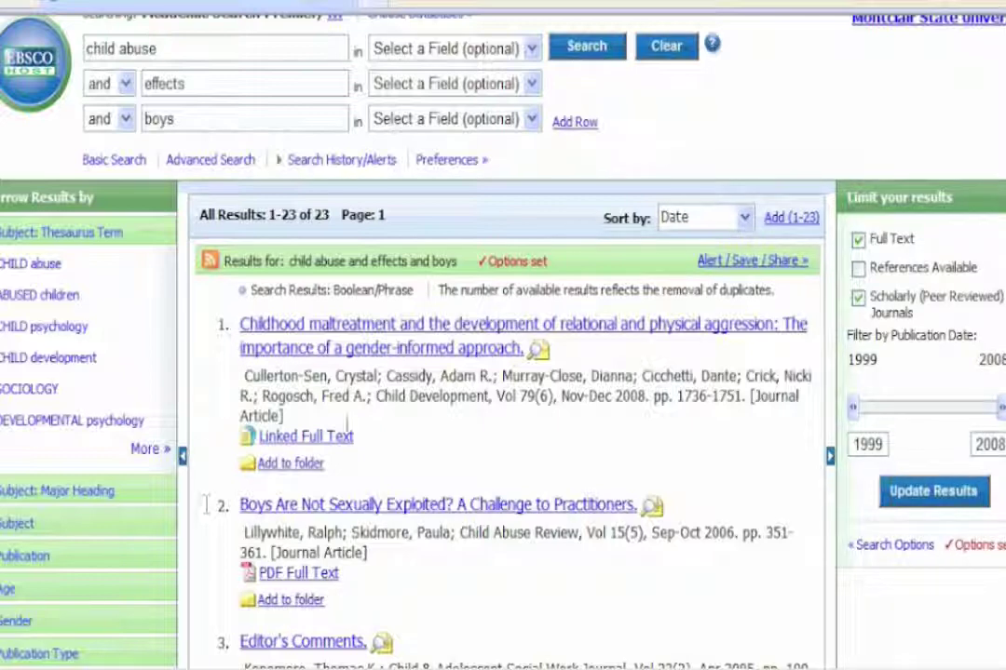
left_click(313, 451)
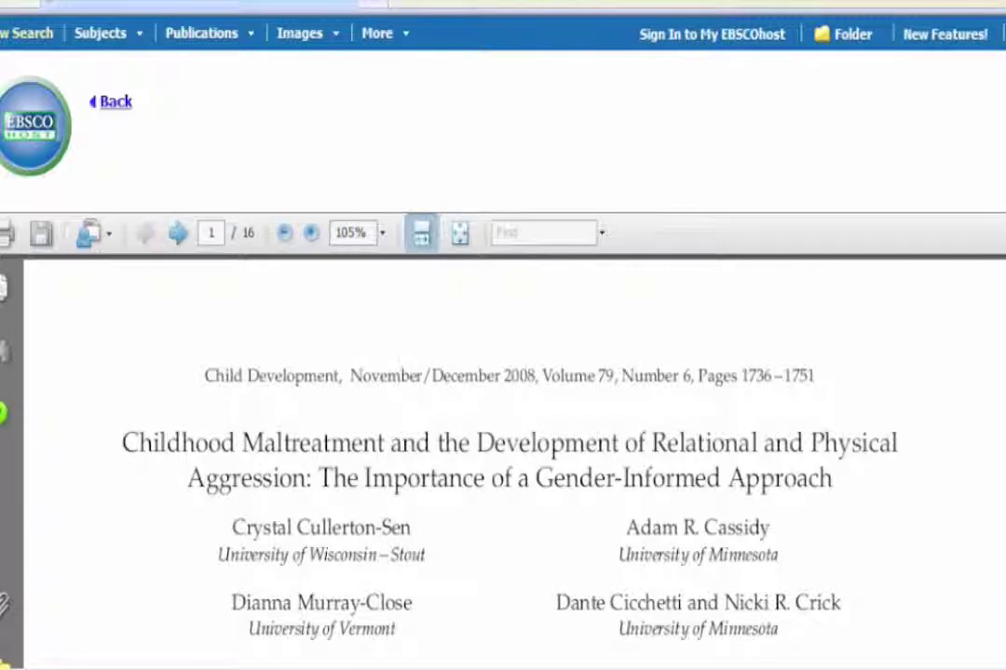
scroll(512, 465, "down", 15)
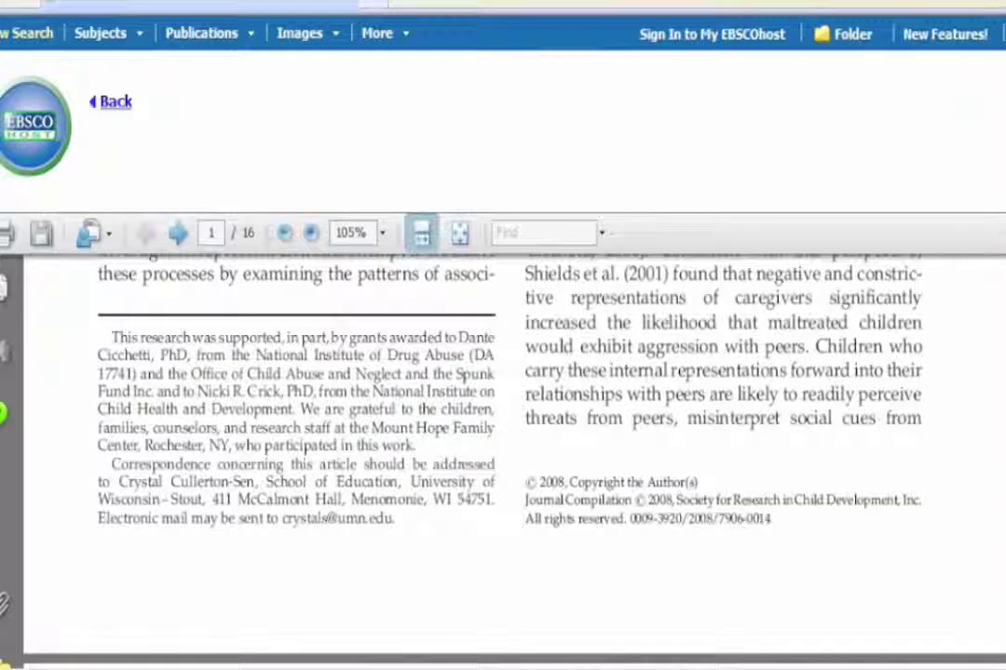
left_click(8, 240)
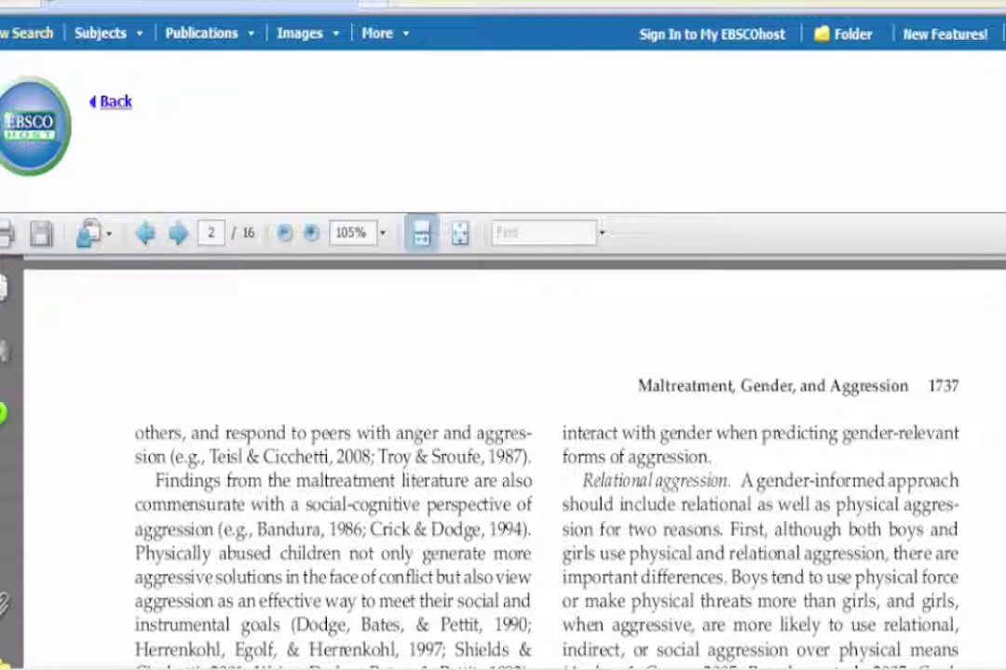
scroll(503, 465, "up", 15)
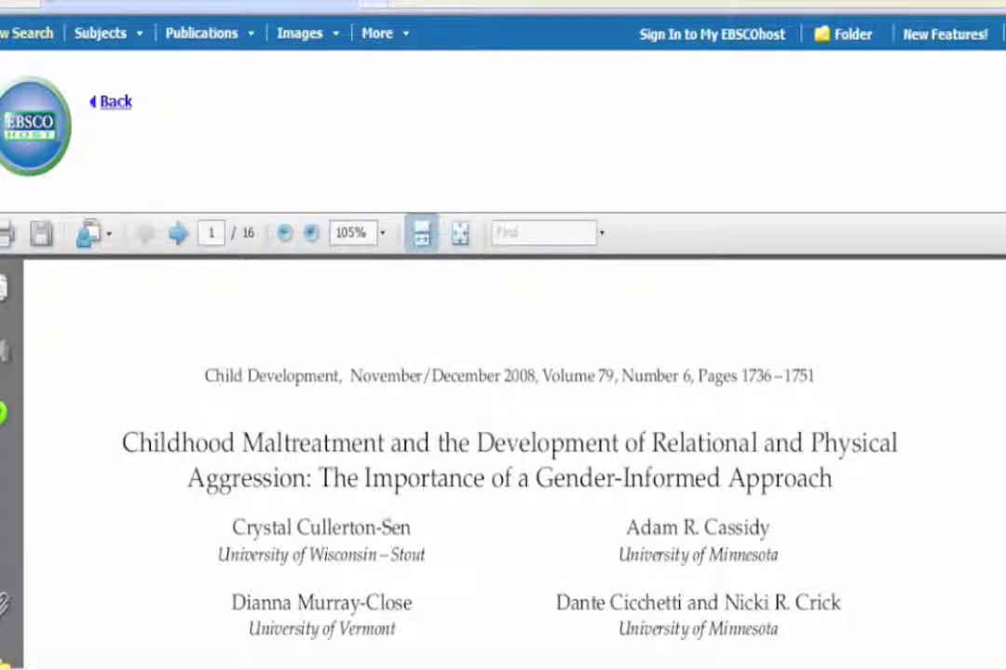
key("alt+Left")
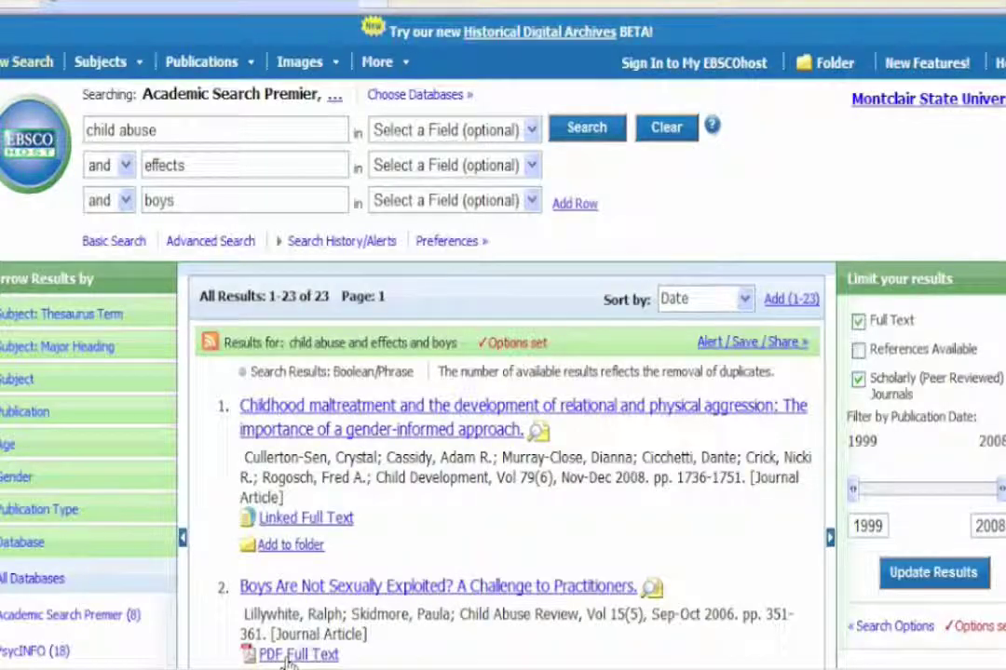
left_click(288, 656)
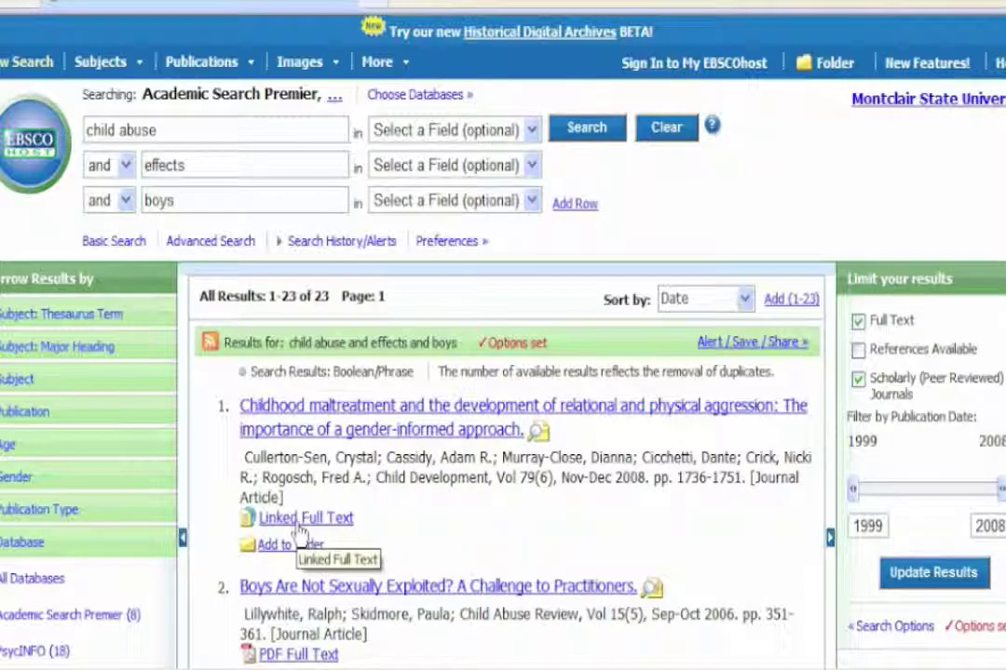
- Open result 1, 'Childhood maltreatment and the development of relational and physical aggression', and review its abstract and subjects
left_click(328, 431)
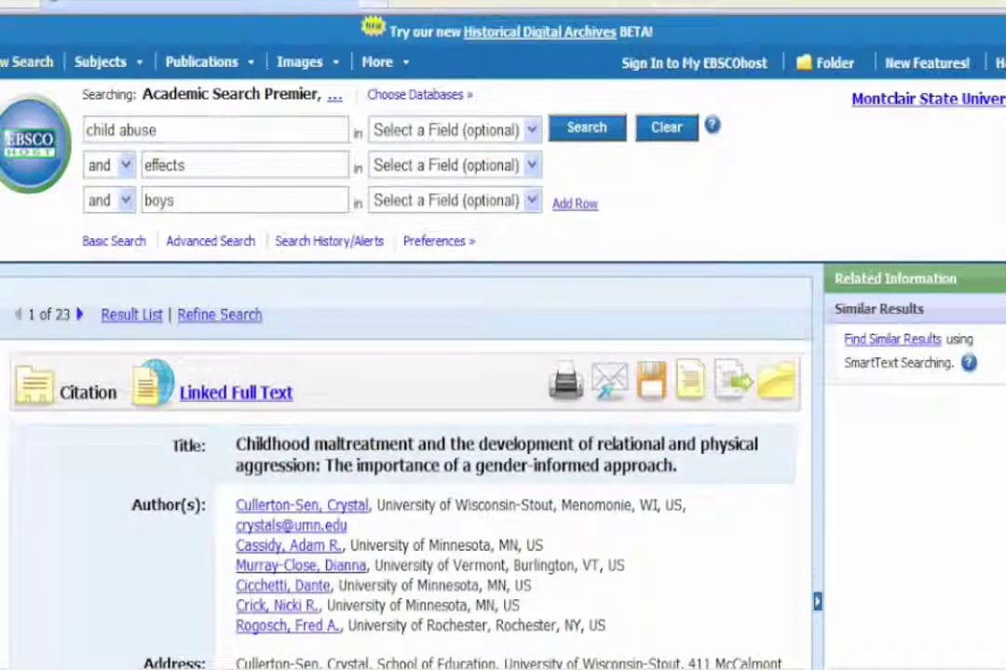
scroll(502, 372, "down", 5)
scroll(503, 372, "down", 5)
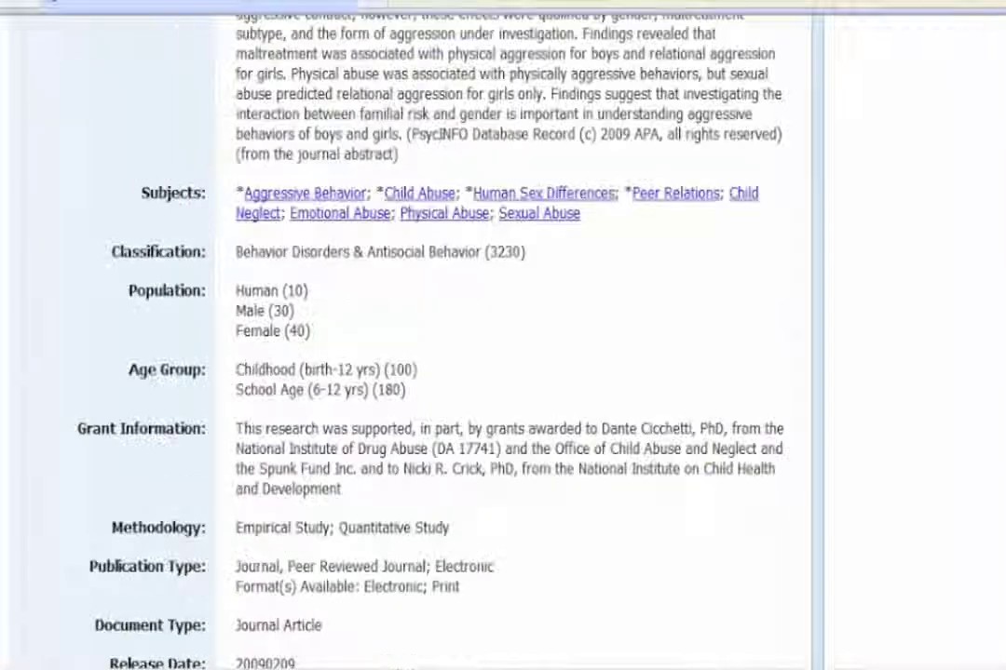
scroll(424, 288, "down", 3)
scroll(424, 289, "up", 5)
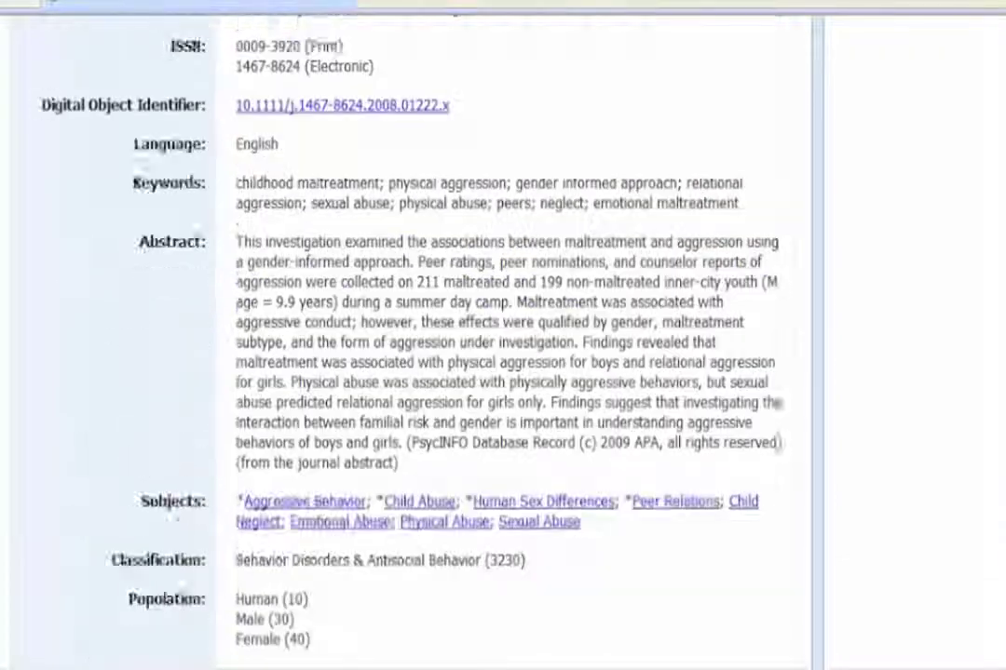
scroll(502, 372, "up", 5)
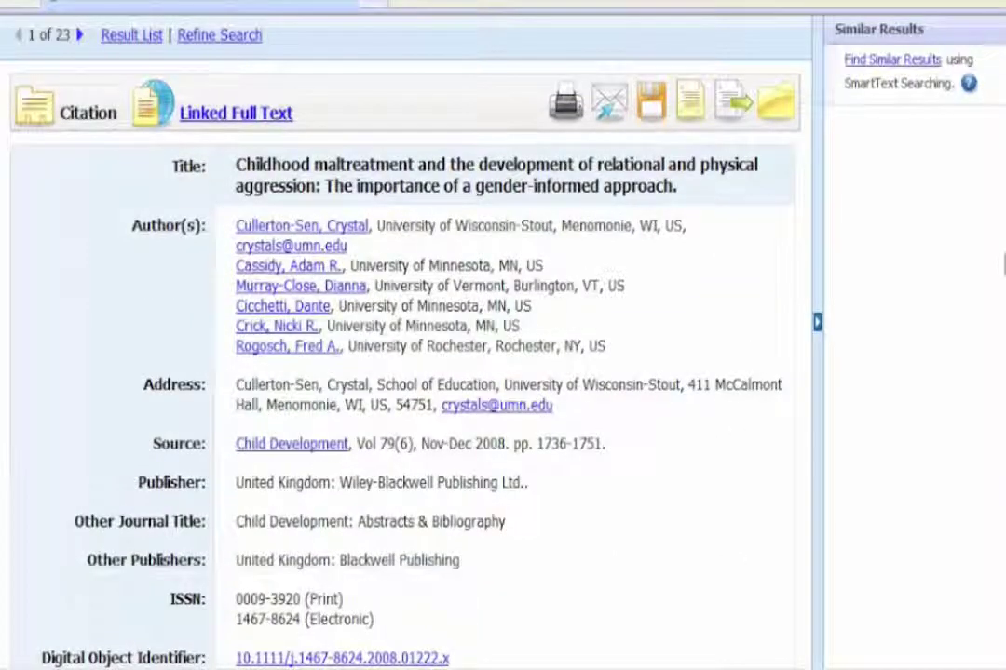
scroll(545, 499, "up", 3)
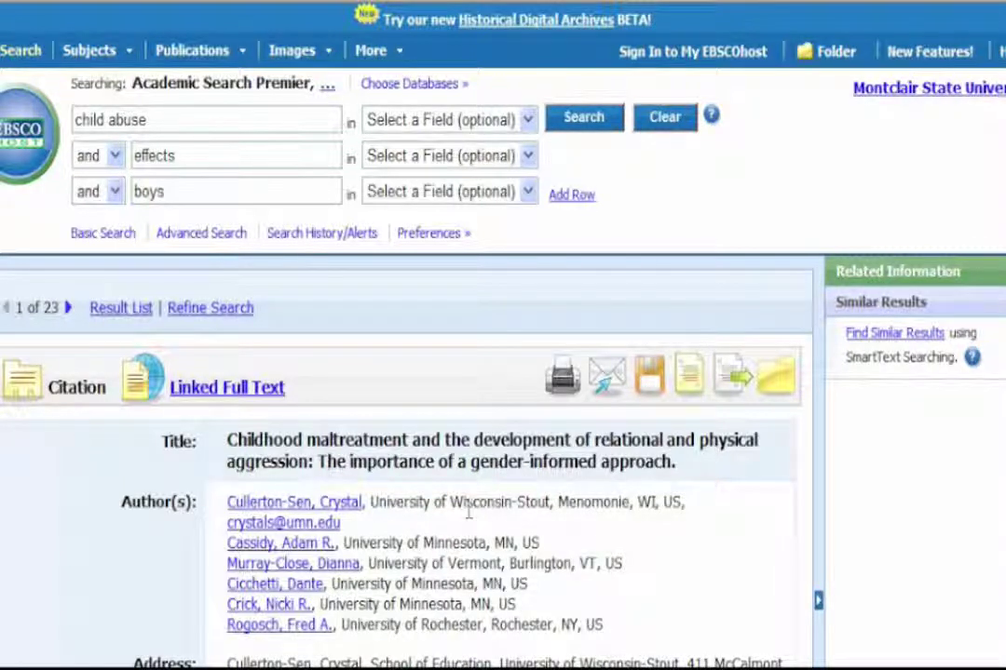
- Go to the Sprague Library home page and open Articles & Databases
left_click(940, 93)
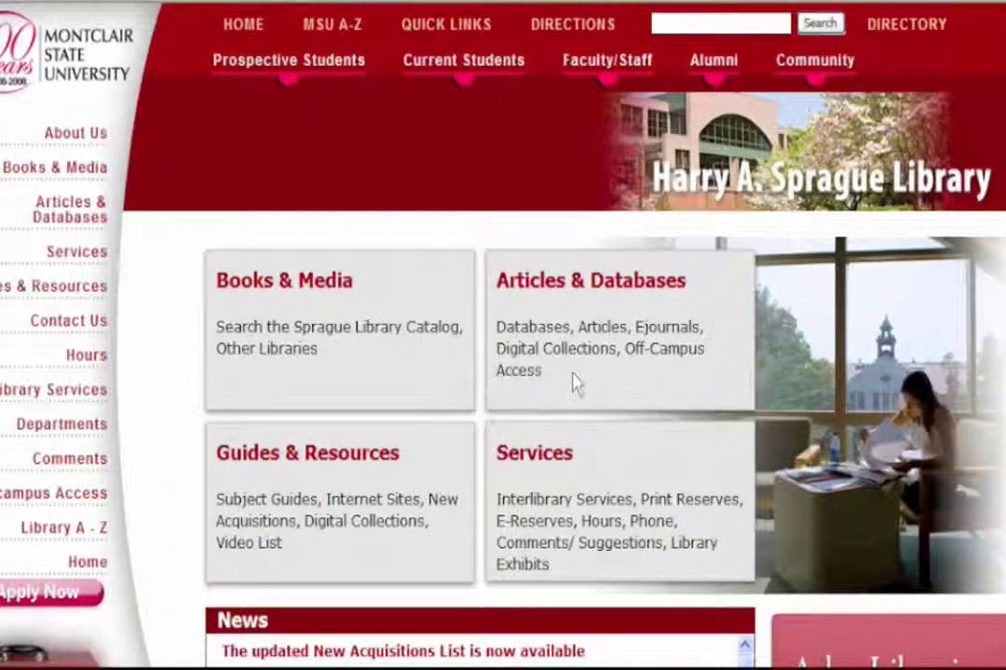
left_click(579, 296)
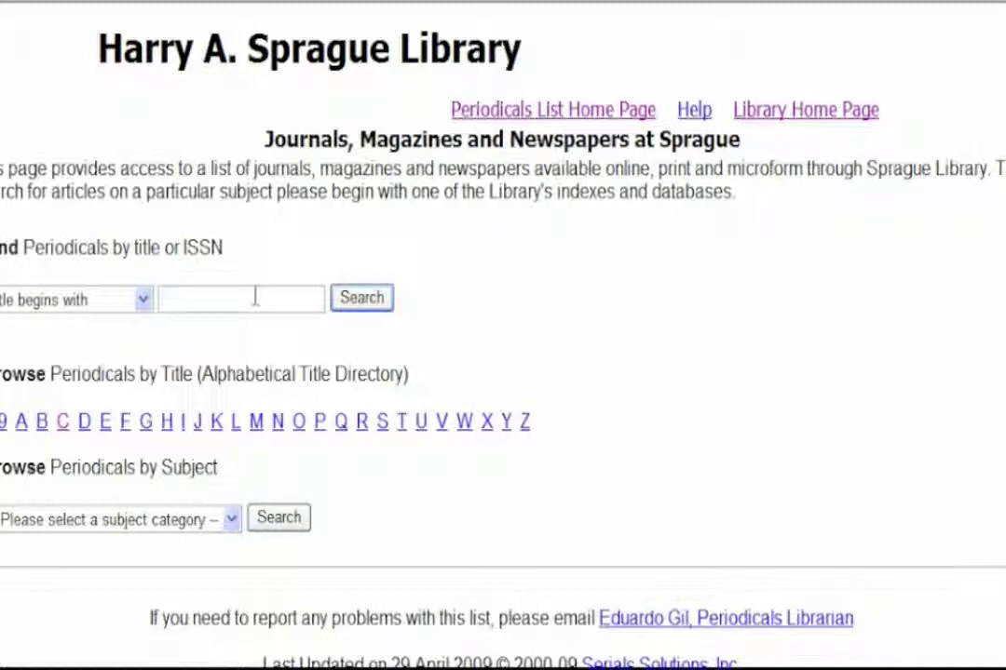
- Search periodical titles beginning 'Child Abuse and Neglect', listing print and ScienceDirect holdings
type("Child an")
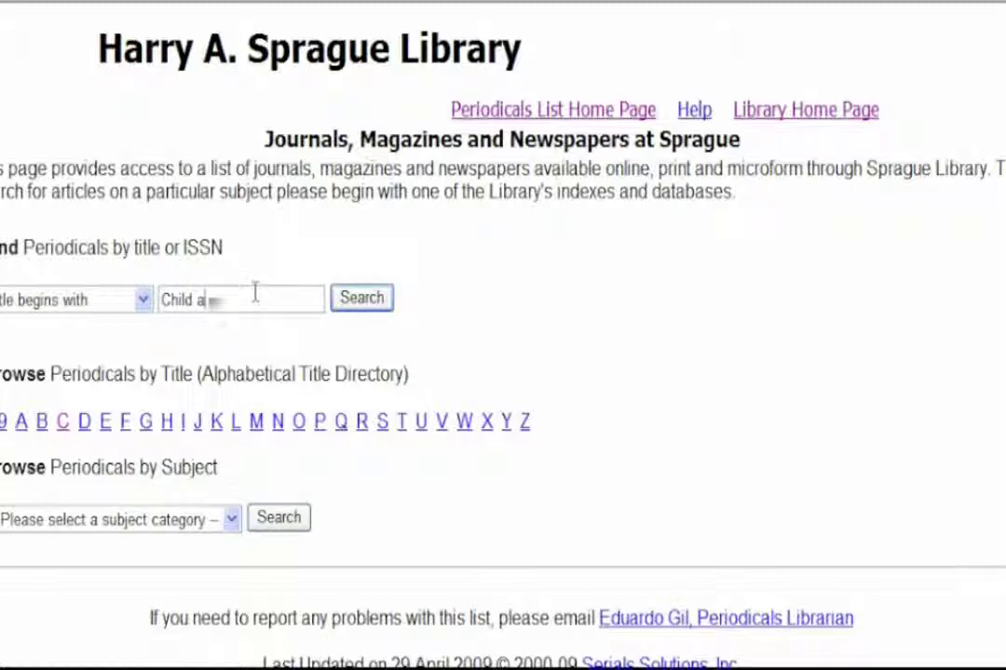
type("Abuse and Neglect")
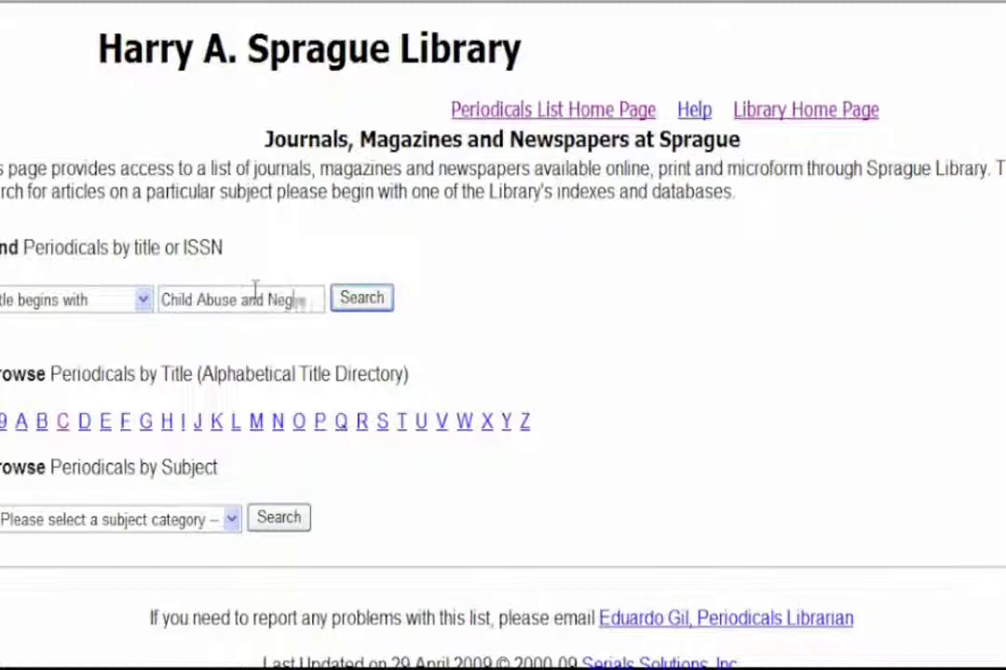
left_click(362, 305)
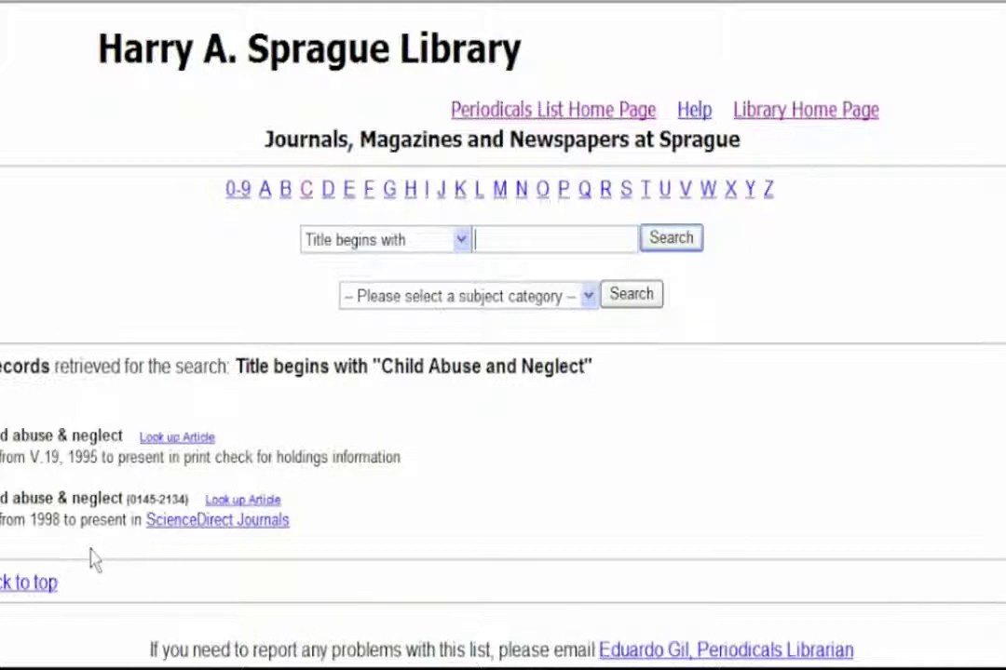
left_click(170, 538)
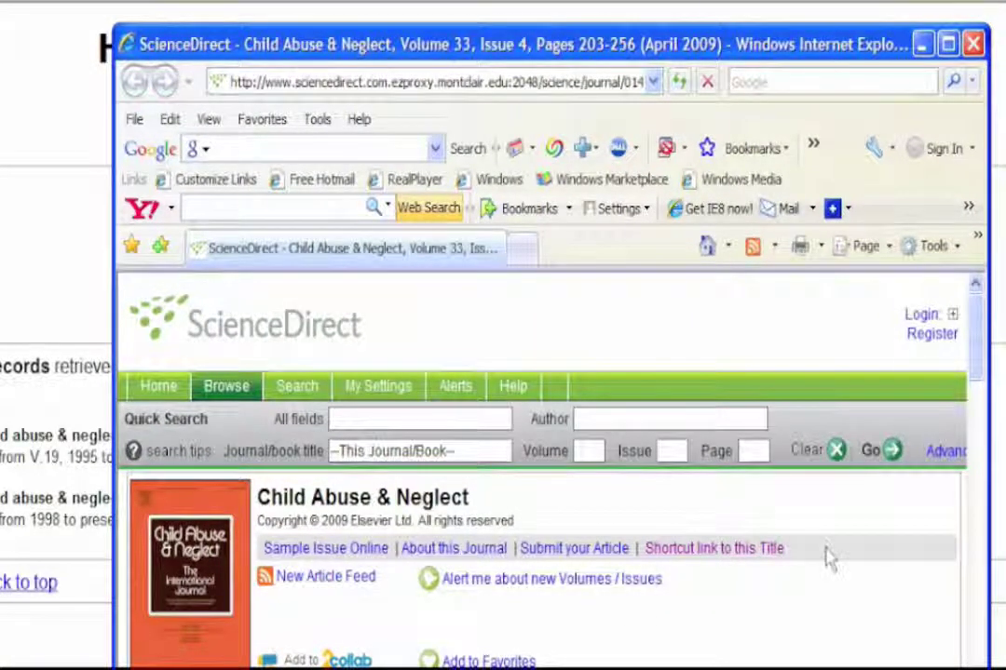
left_click_drag(976, 312, 985, 498)
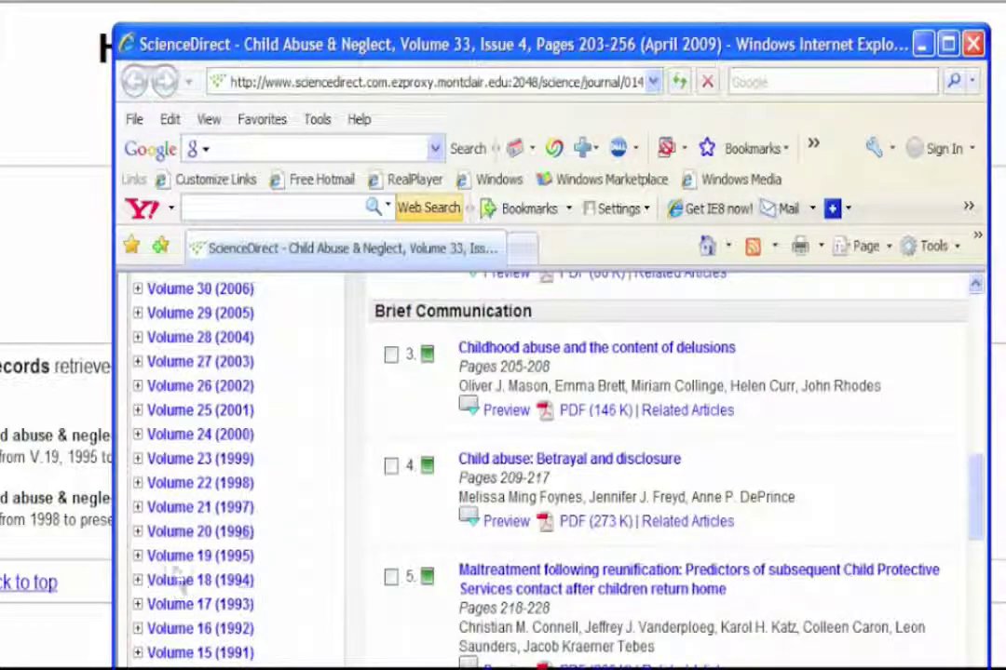
left_click(184, 510)
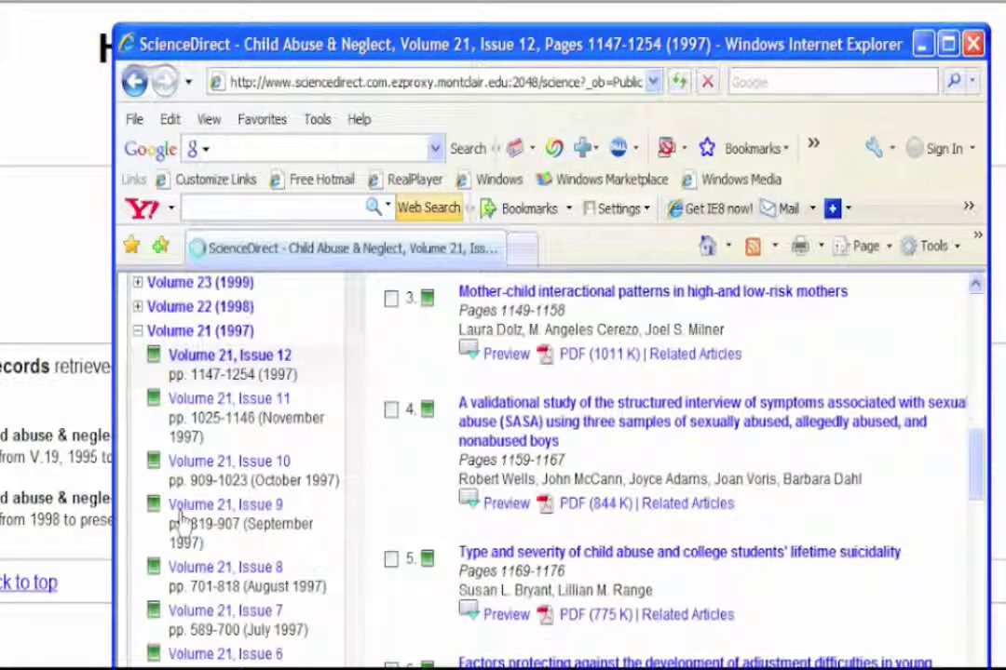
left_click(212, 549)
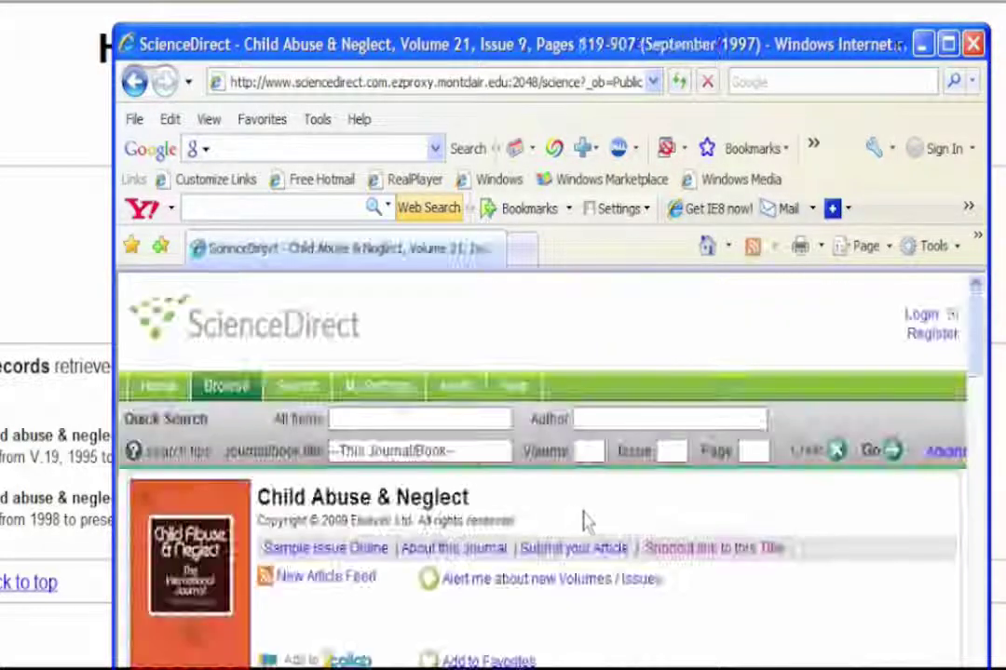
left_click_drag(978, 338, 980, 453)
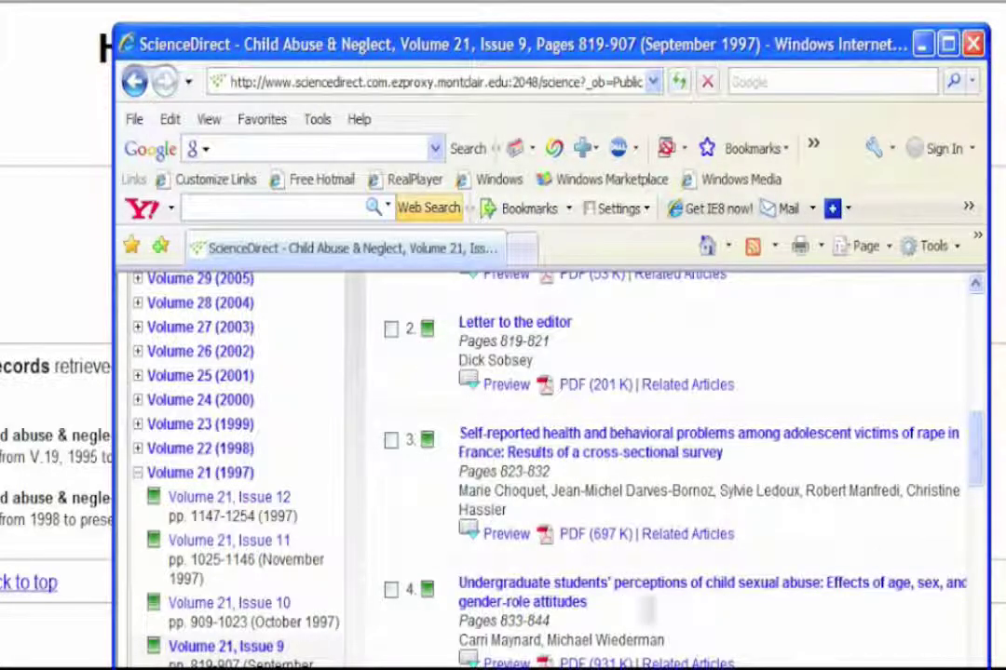
left_click(558, 538)
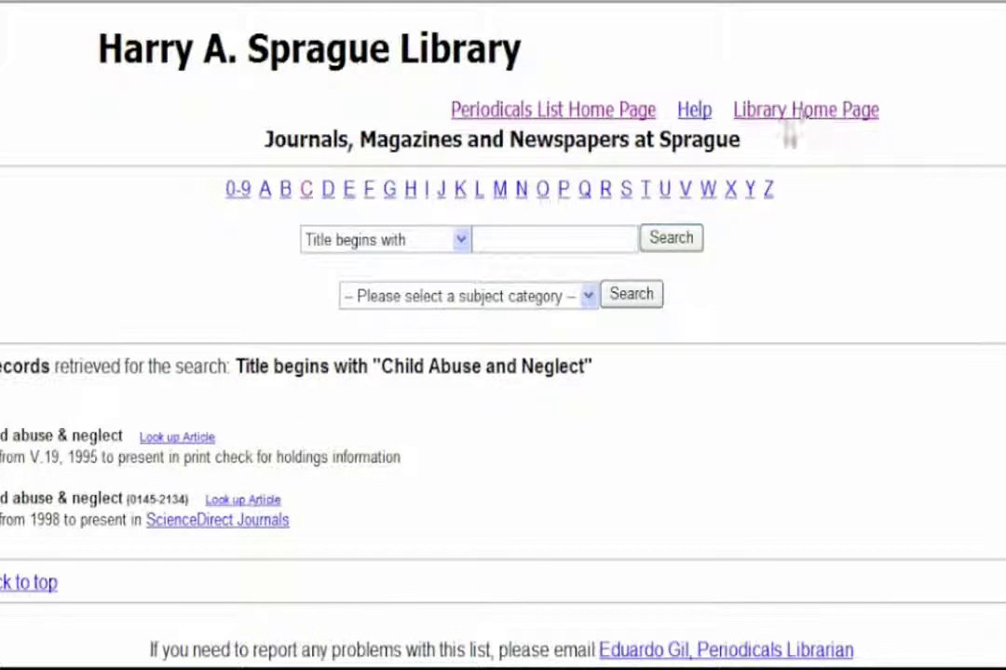
- Search periodical titles for 'Journal of Interpersonal Violence', which returns no results
left_click(485, 238)
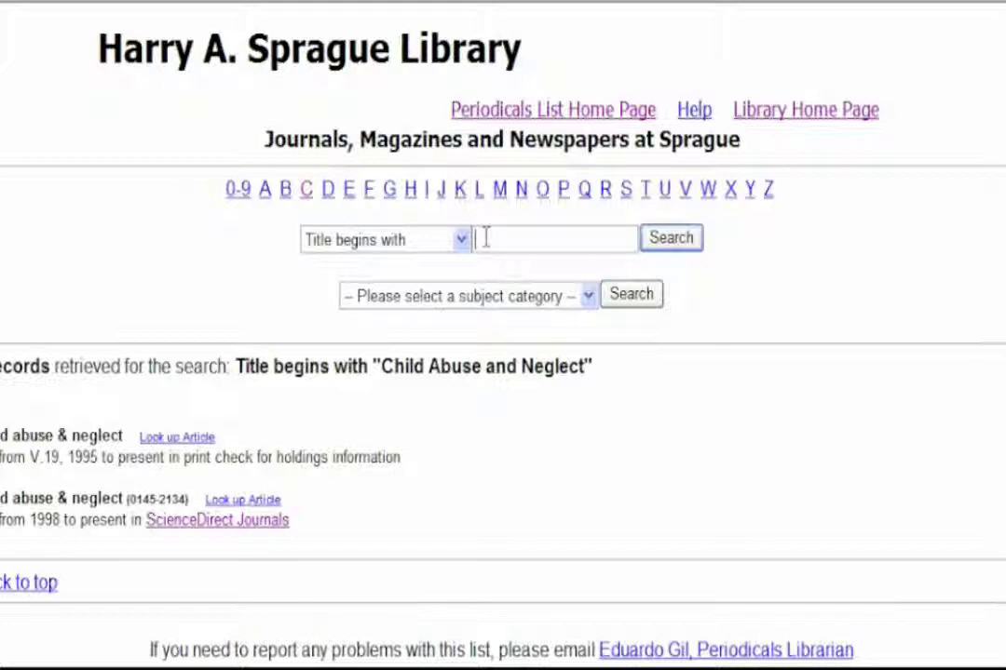
type("Journal ")
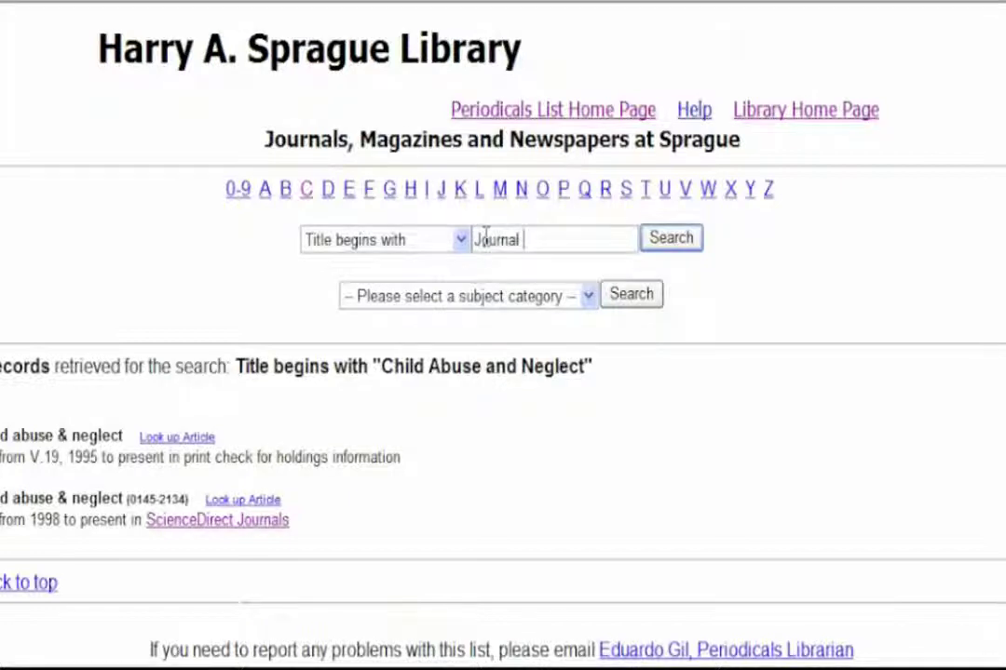
type("of Interpersonal ")
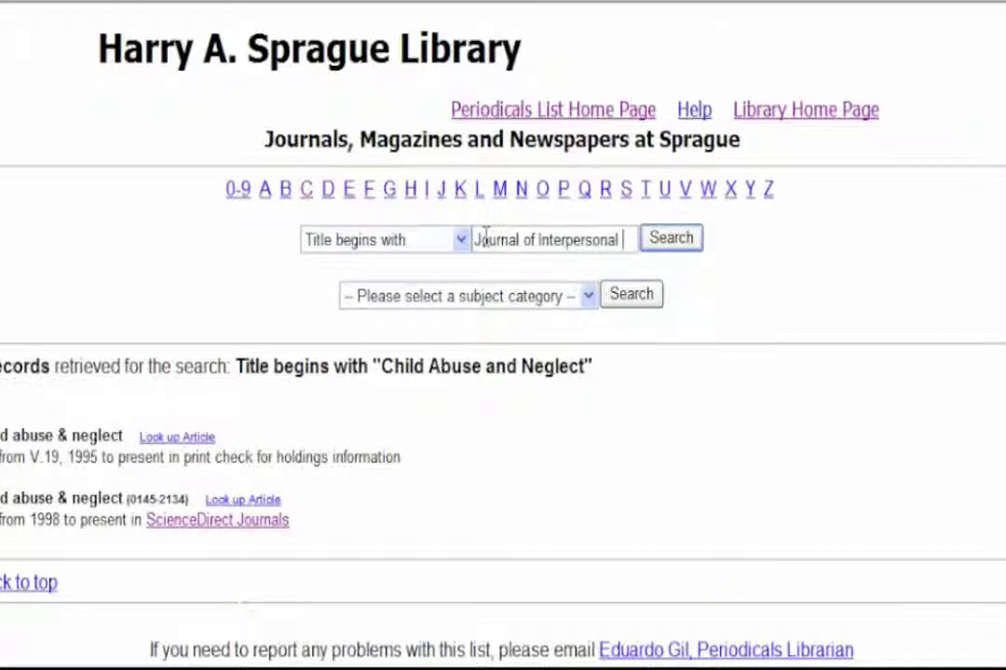
type("Violence")
left_click(666, 249)
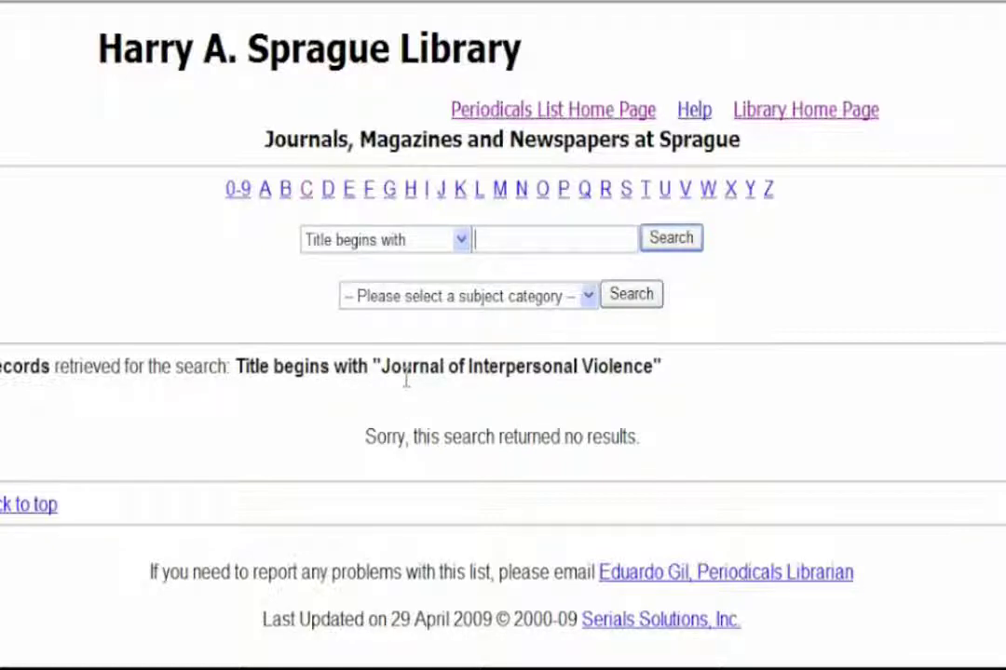
- Go from the library home page through Services and Interlibrary Loan Request Forms to the Article Request Form
left_click(773, 112)
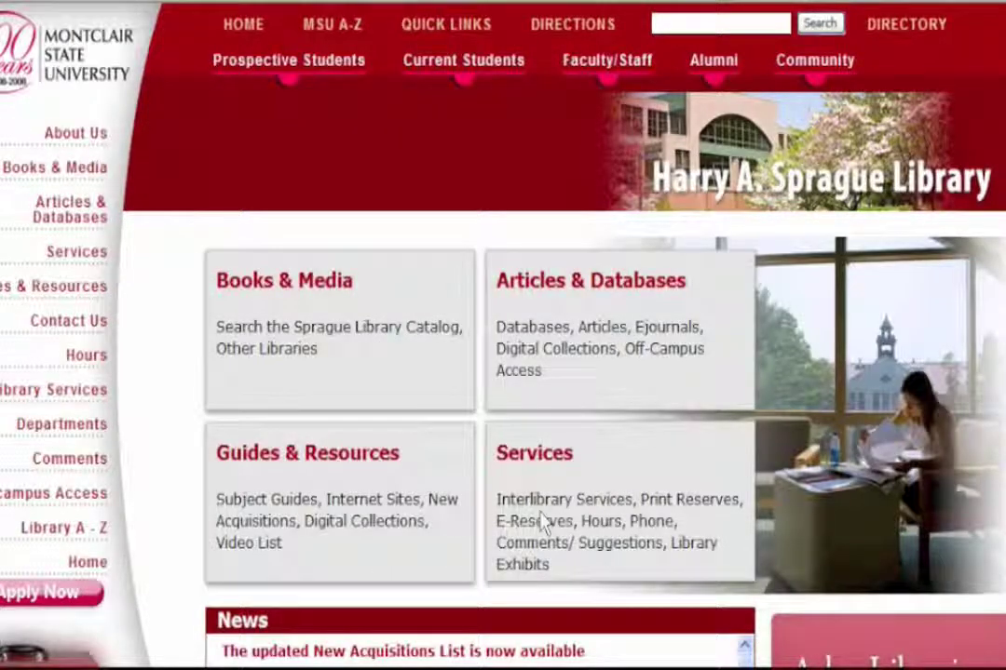
left_click(536, 470)
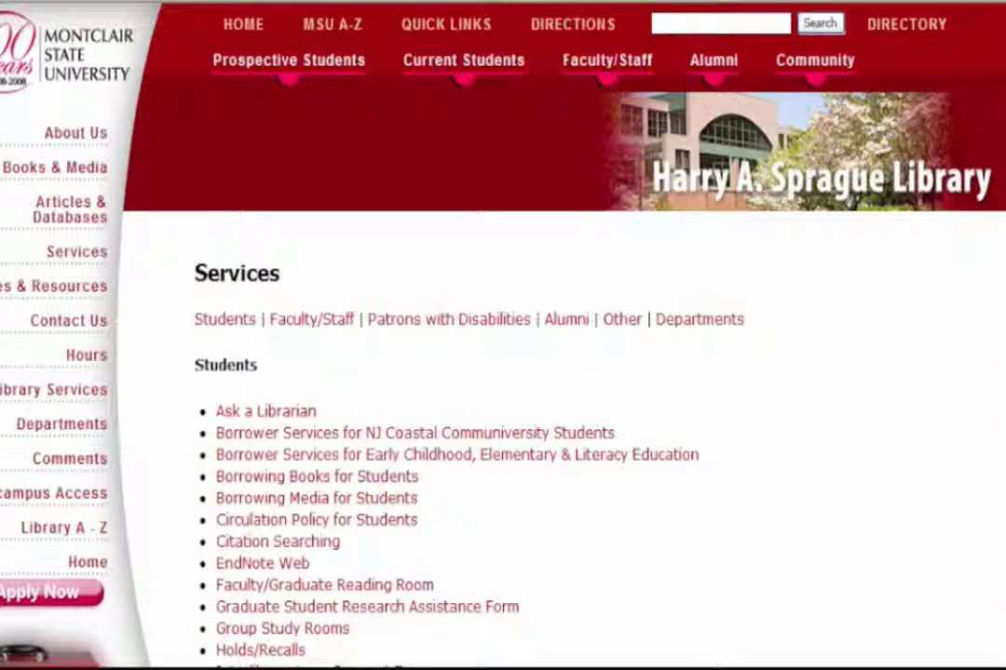
scroll(503, 373, "down", 1)
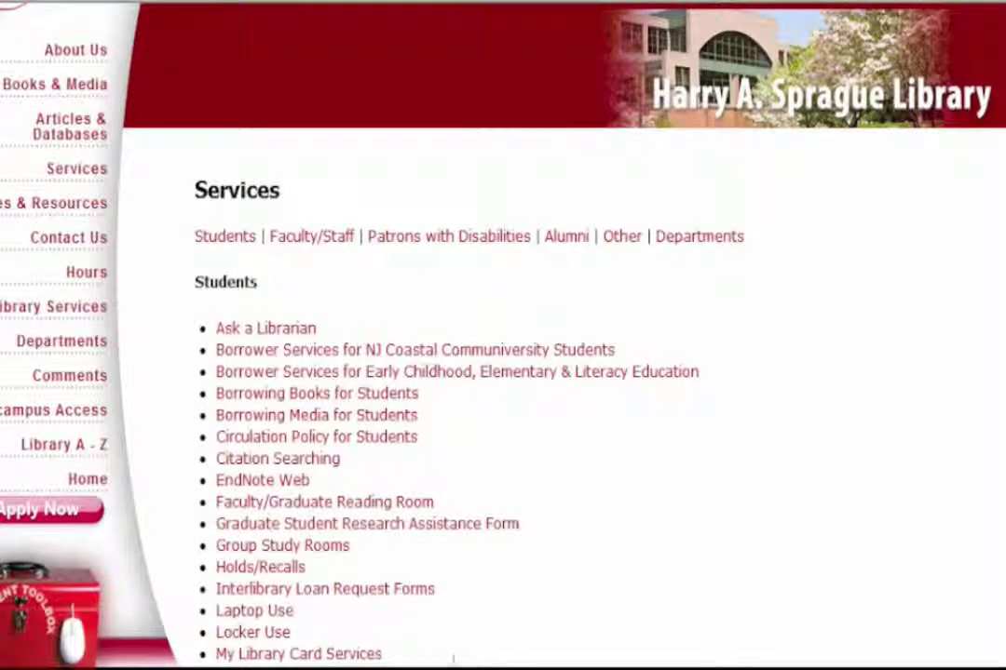
left_click(361, 594)
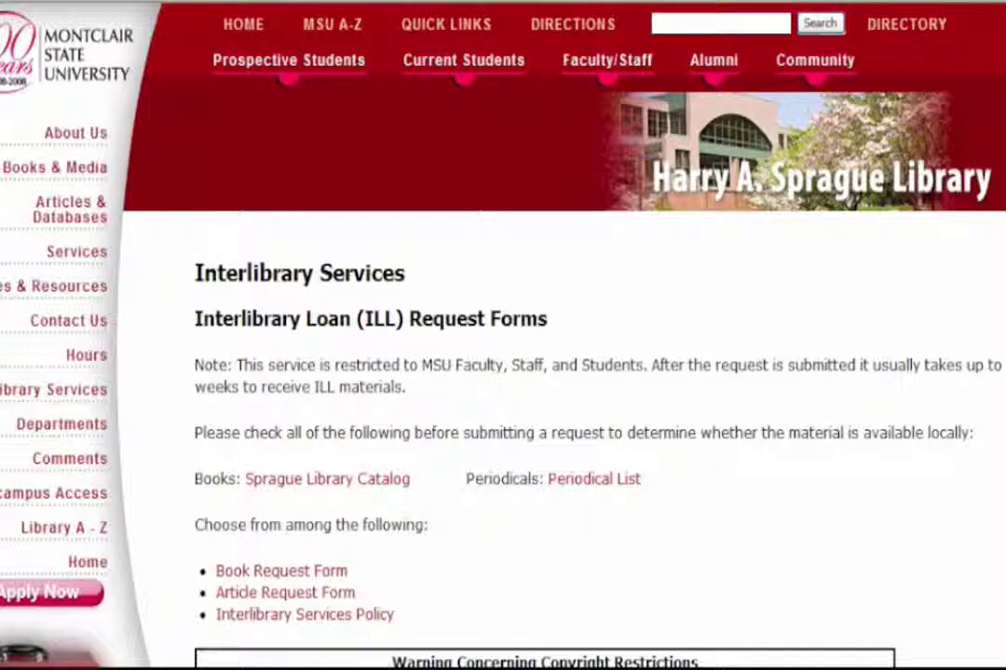
scroll(503, 373, "down", 3)
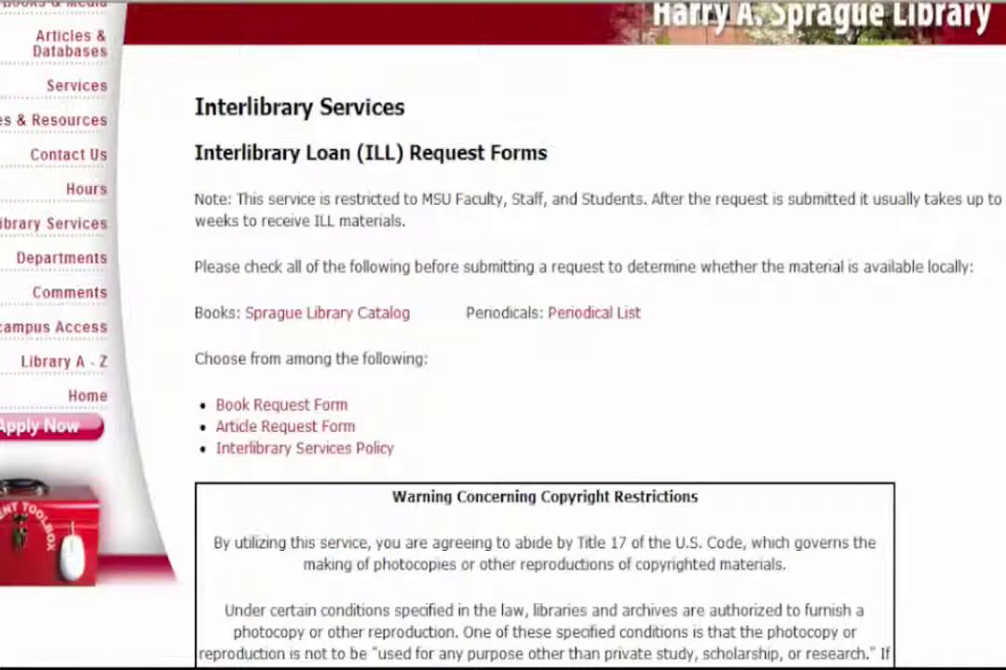
scroll(503, 373, "down", 3)
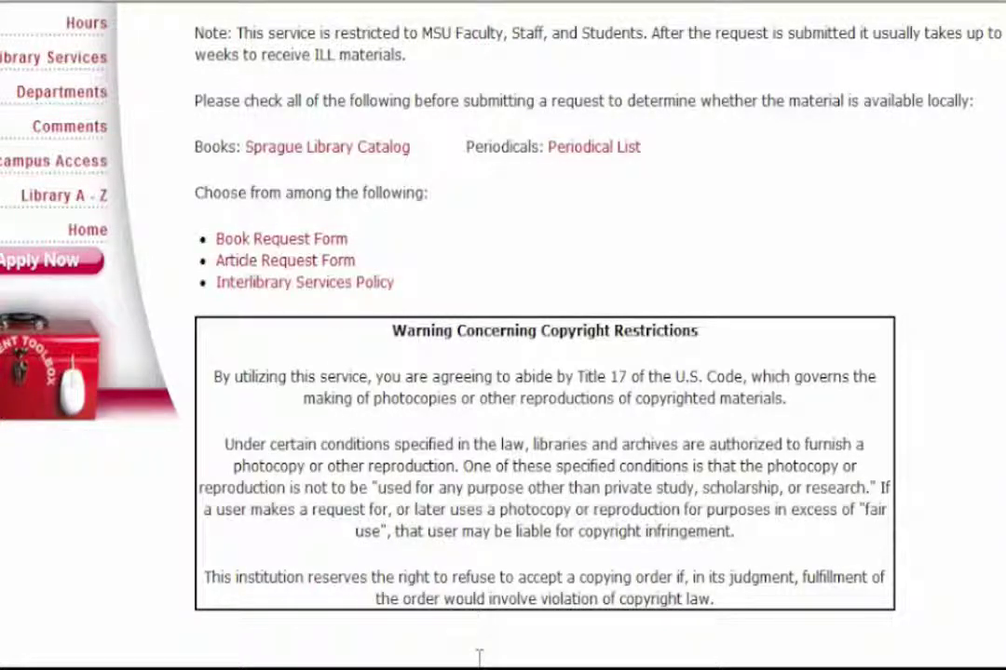
left_click(285, 261)
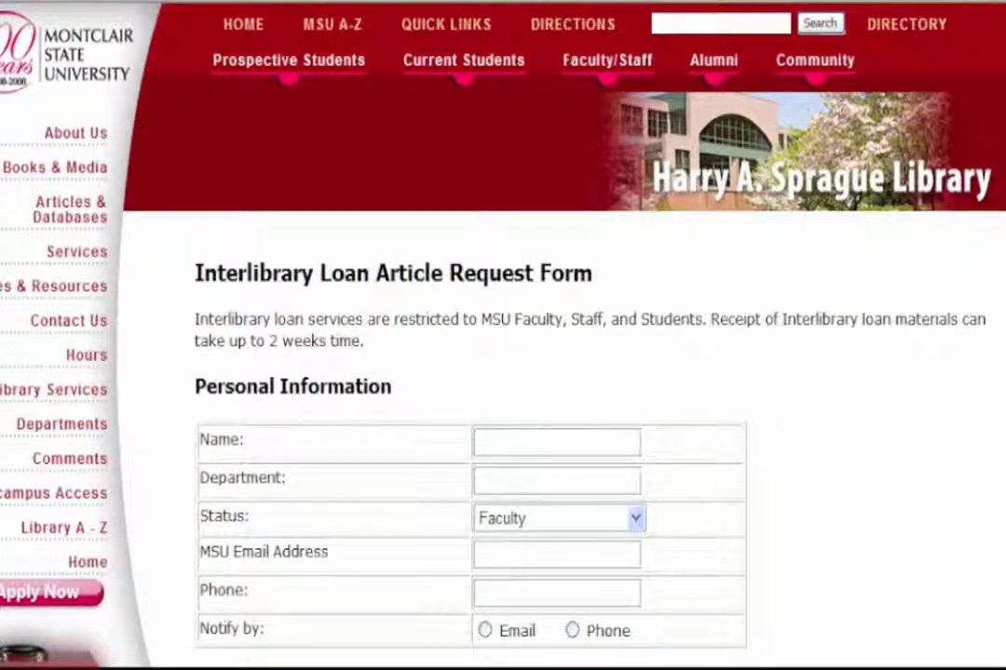
- Review the blank article request form and select Email as the notification option
scroll(503, 372, "down", 6)
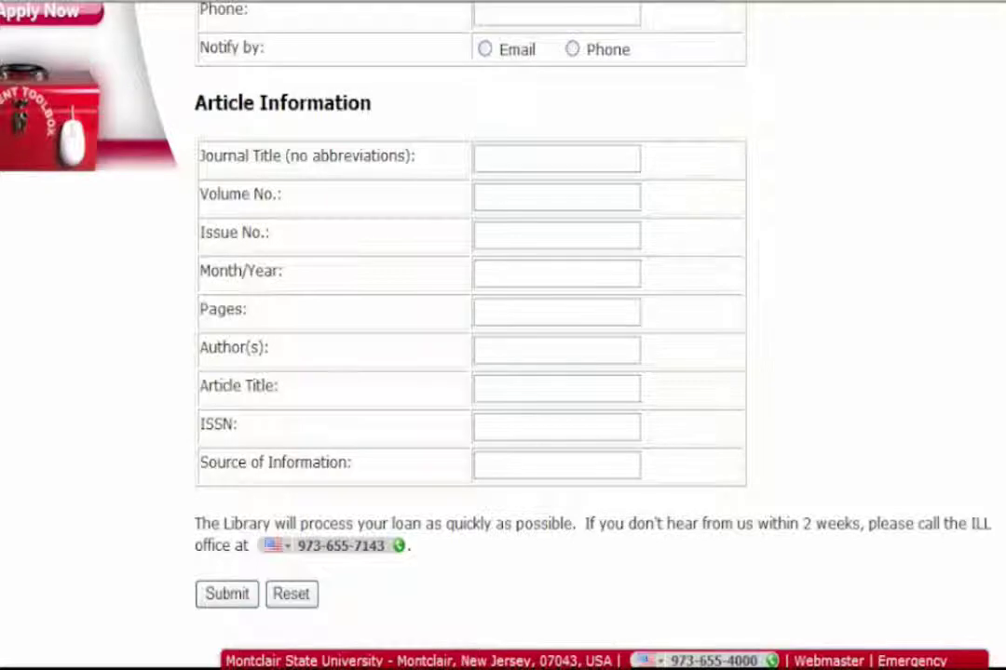
scroll(550, 112, "up", 5)
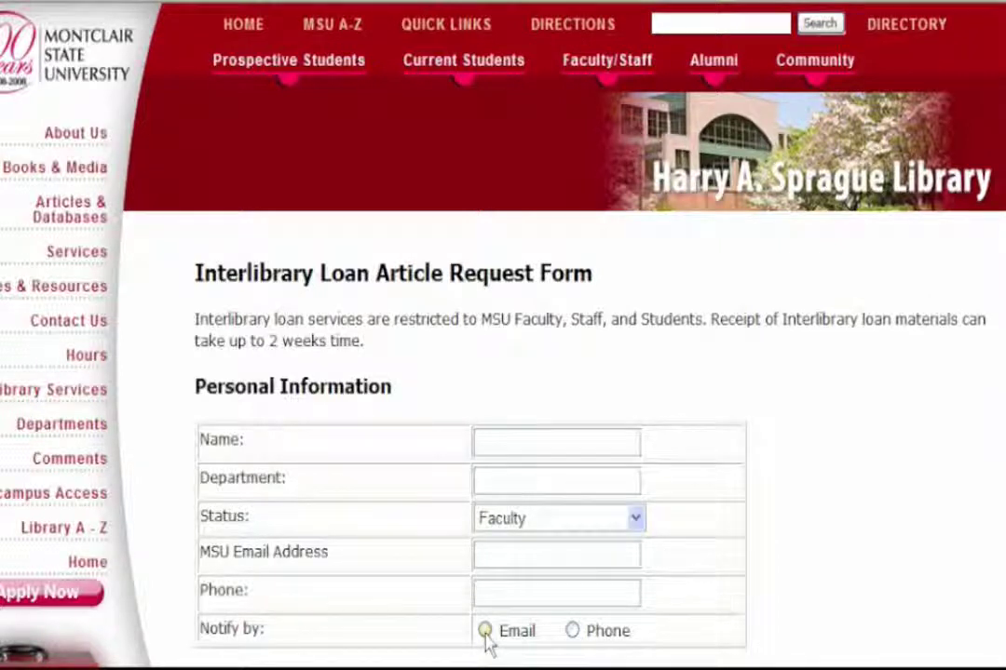
left_click(485, 632)
scroll(503, 373, "down", 6)
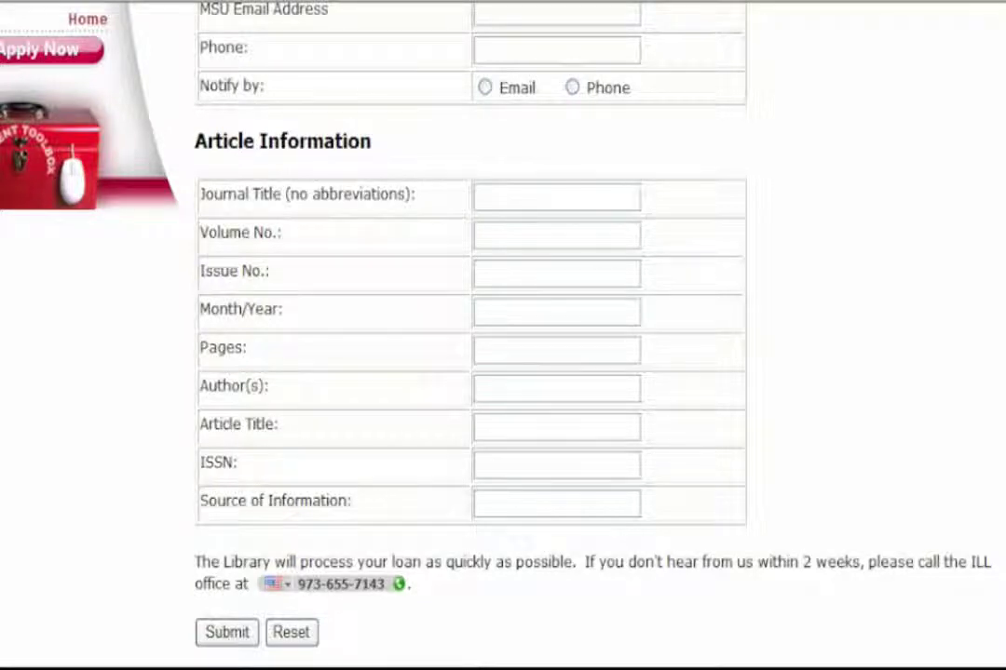
scroll(503, 372, "up", 6)
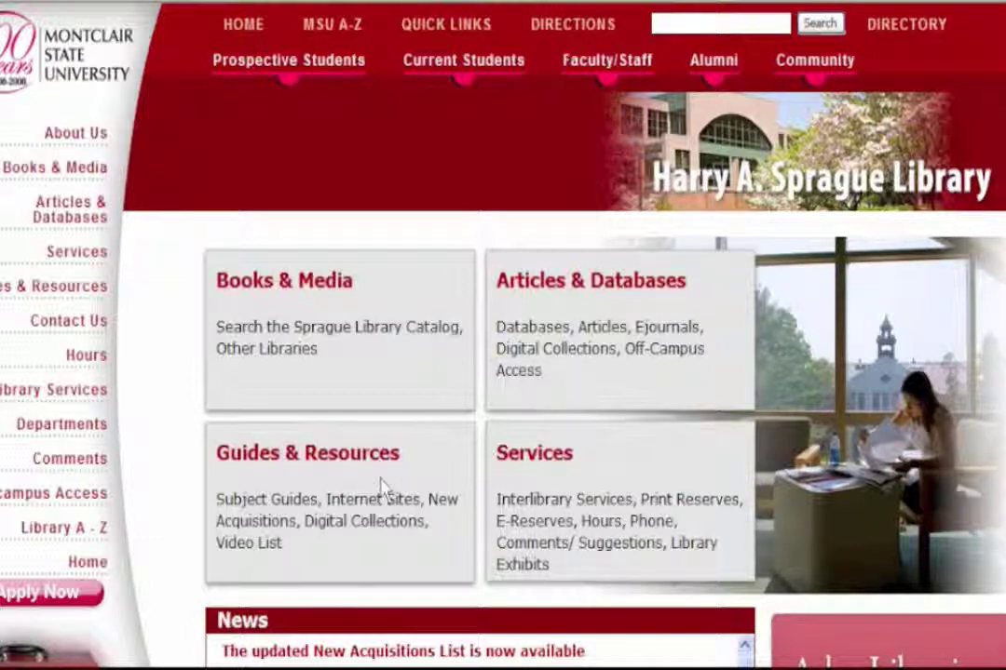
left_click(308, 471)
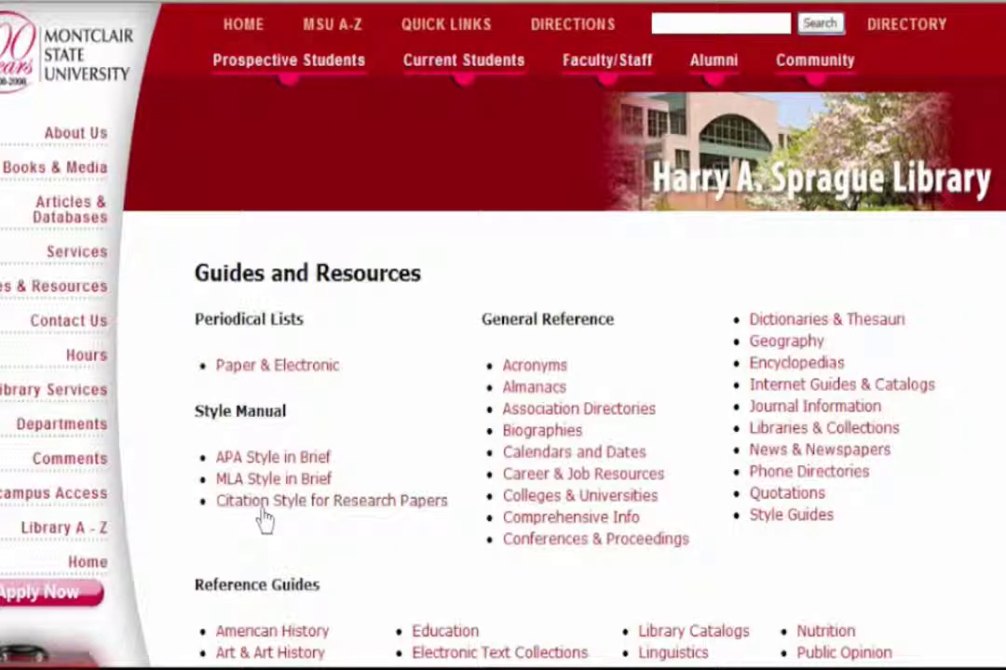
scroll(502, 335, "down", 5)
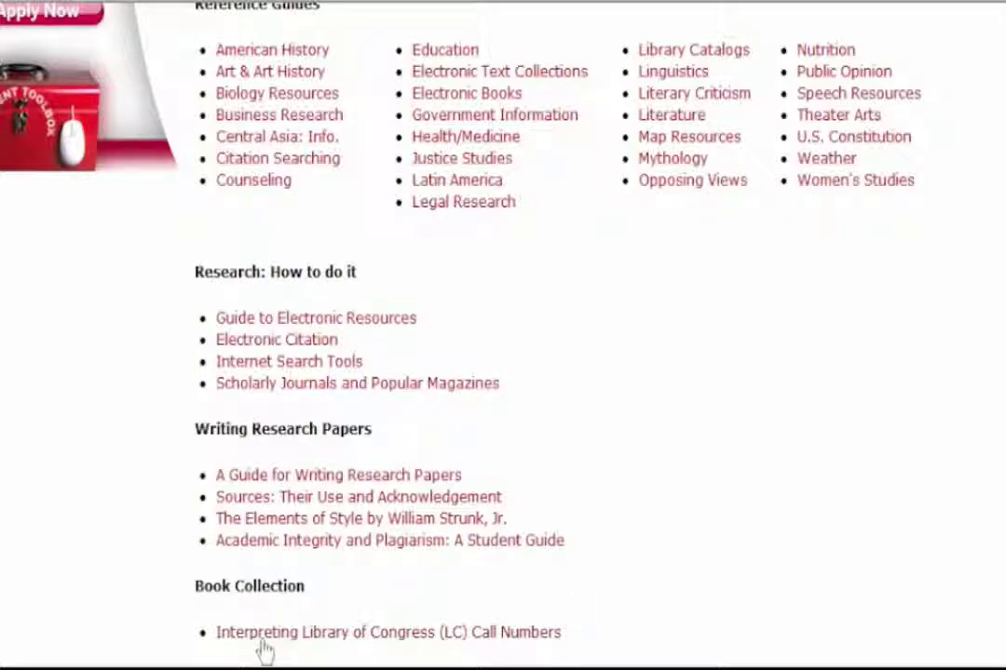
left_click(360, 477)
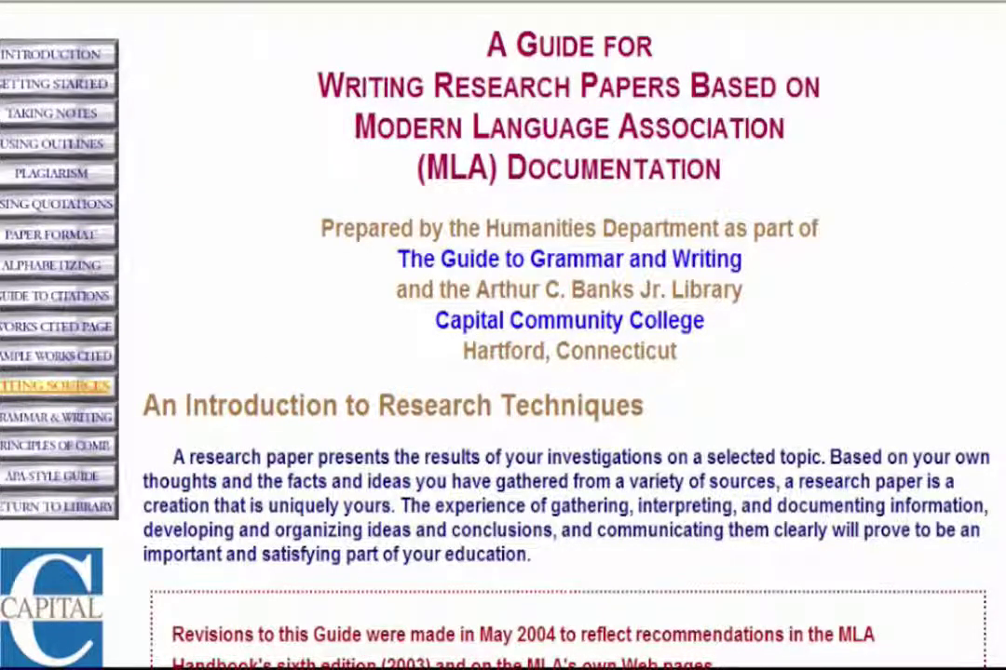
key("alt+Left")
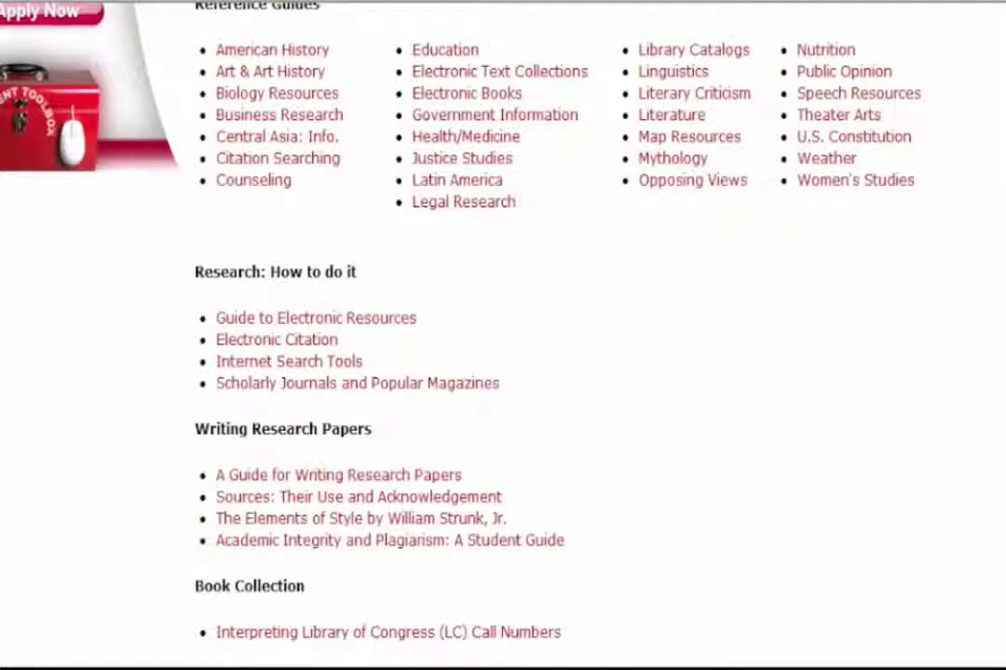
scroll(719, 382, "up", 6)
left_click(290, 502)
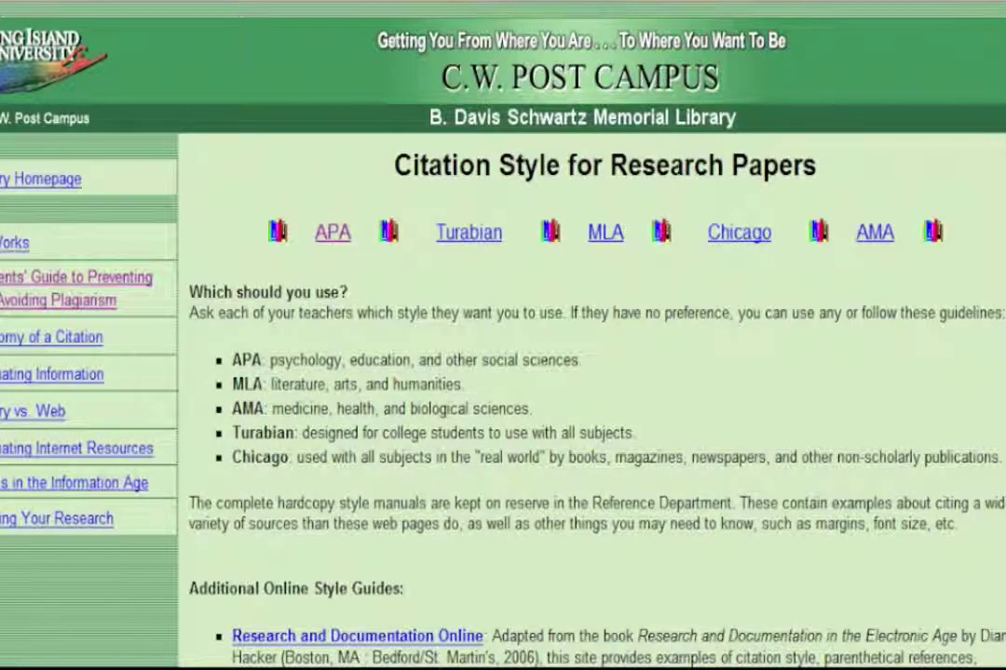
key("alt+Left")
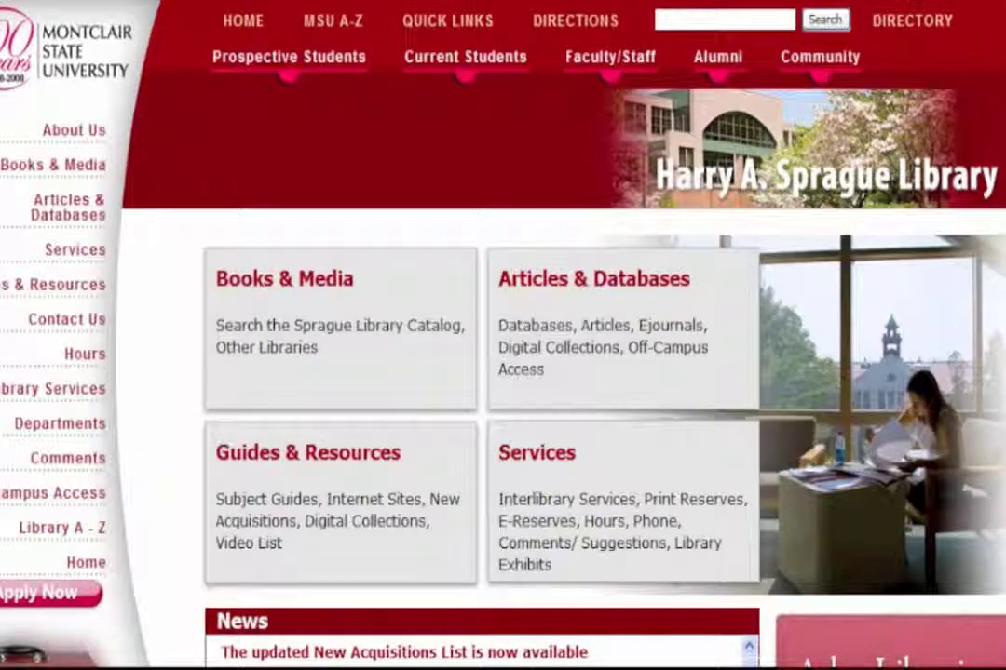
- Open Westlaw Campus from the Law subject list under Articles & Databases
left_click(548, 293)
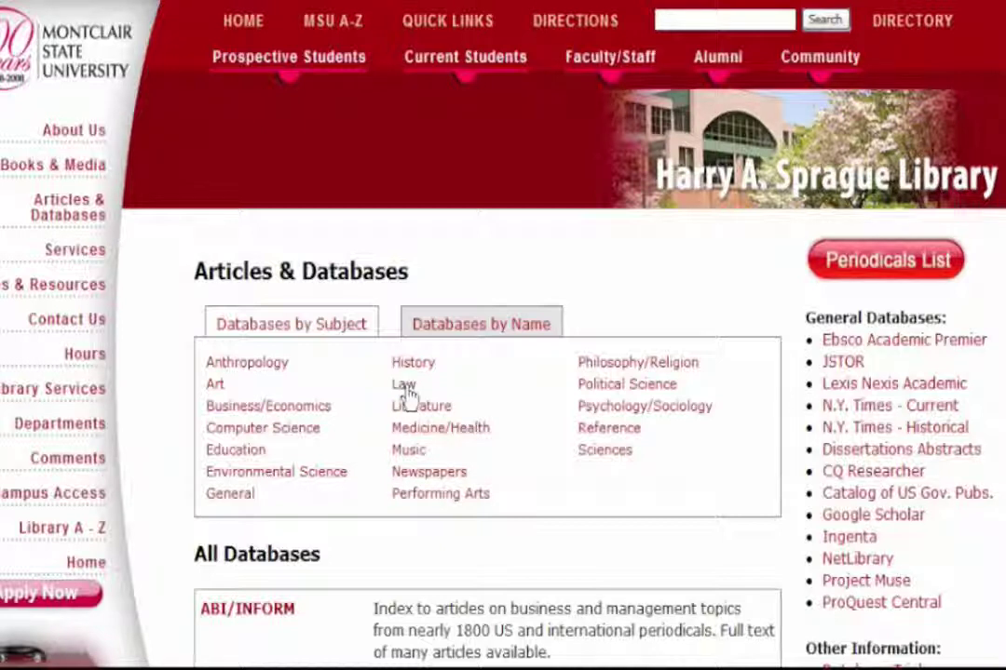
left_click(403, 384)
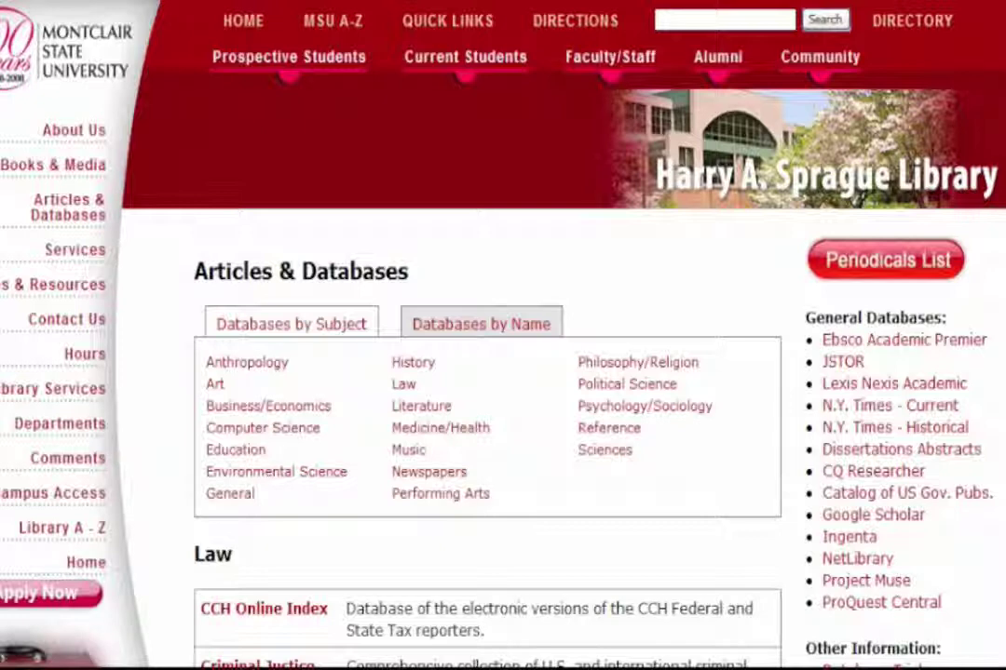
scroll(424, 335, "down", 3)
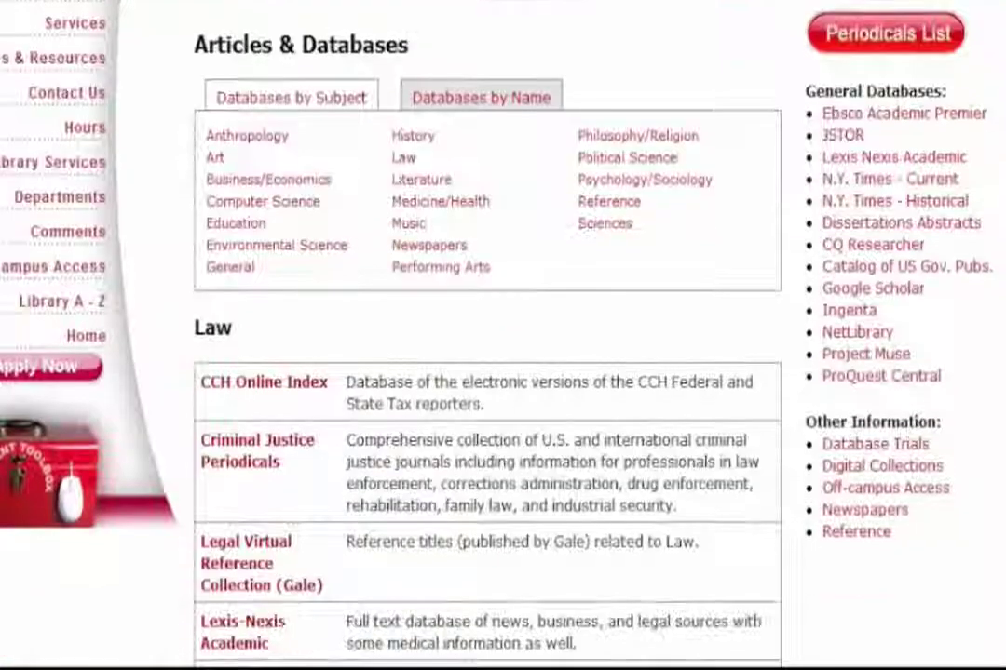
scroll(424, 335, "down", 2)
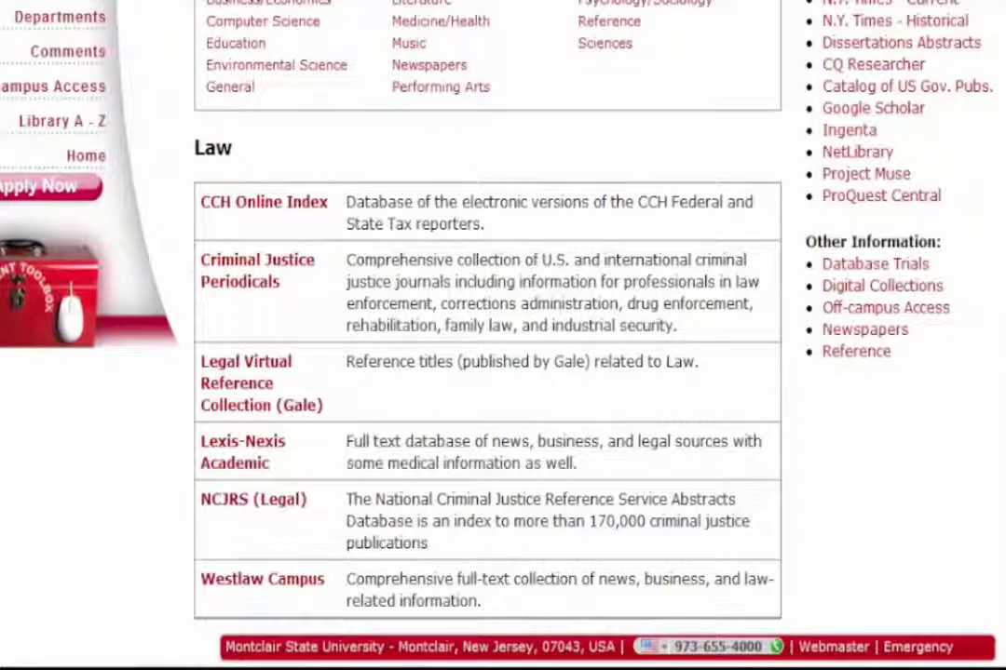
left_click(255, 597)
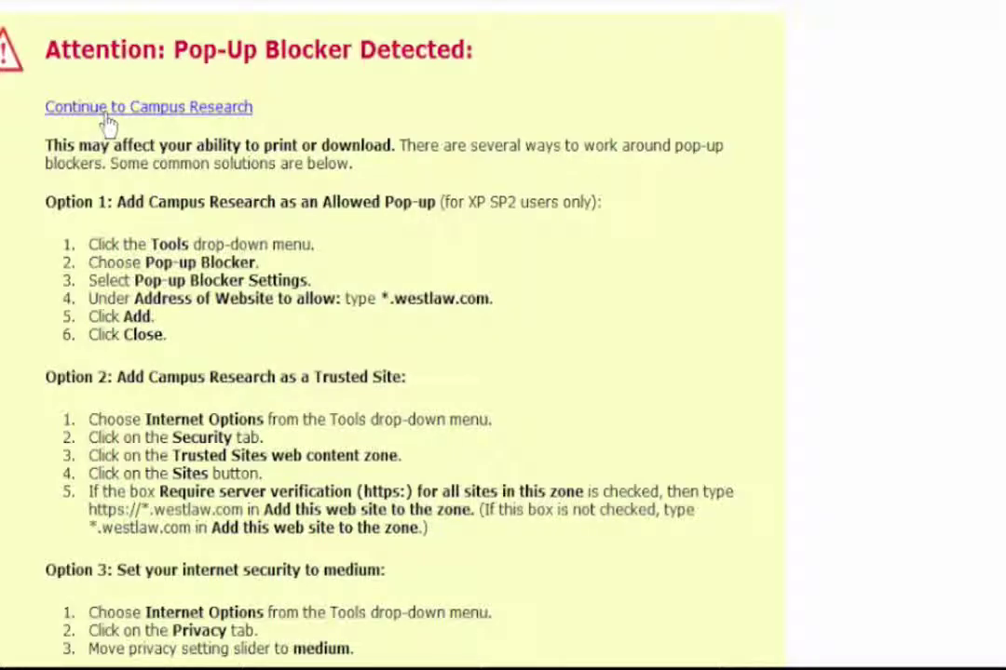
- Continue to Campus Research, switch to the Law section, and browse its selectable databases
left_click(109, 110)
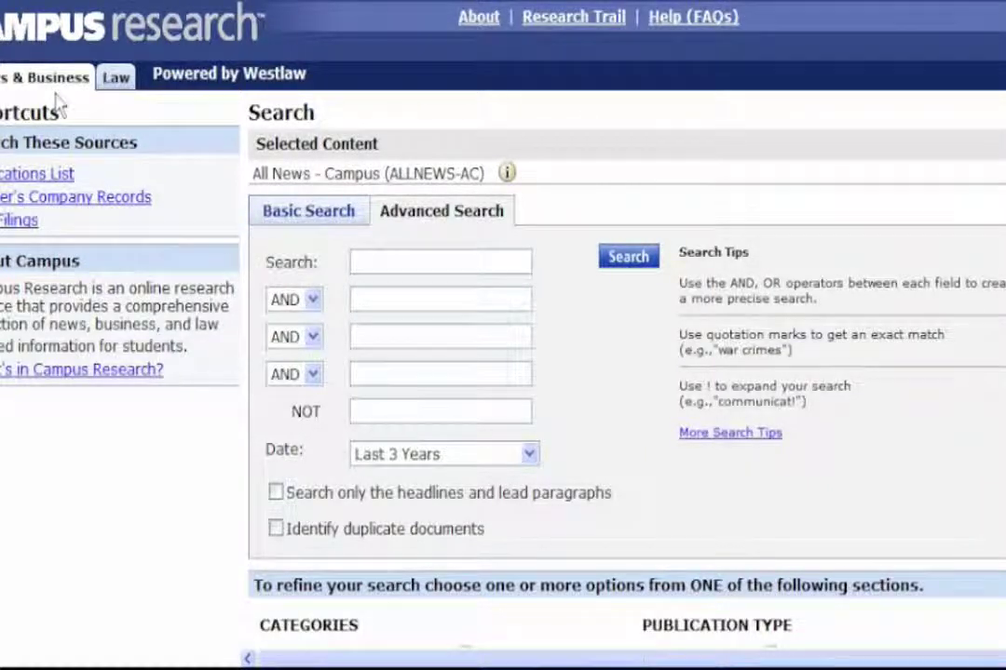
left_click(113, 80)
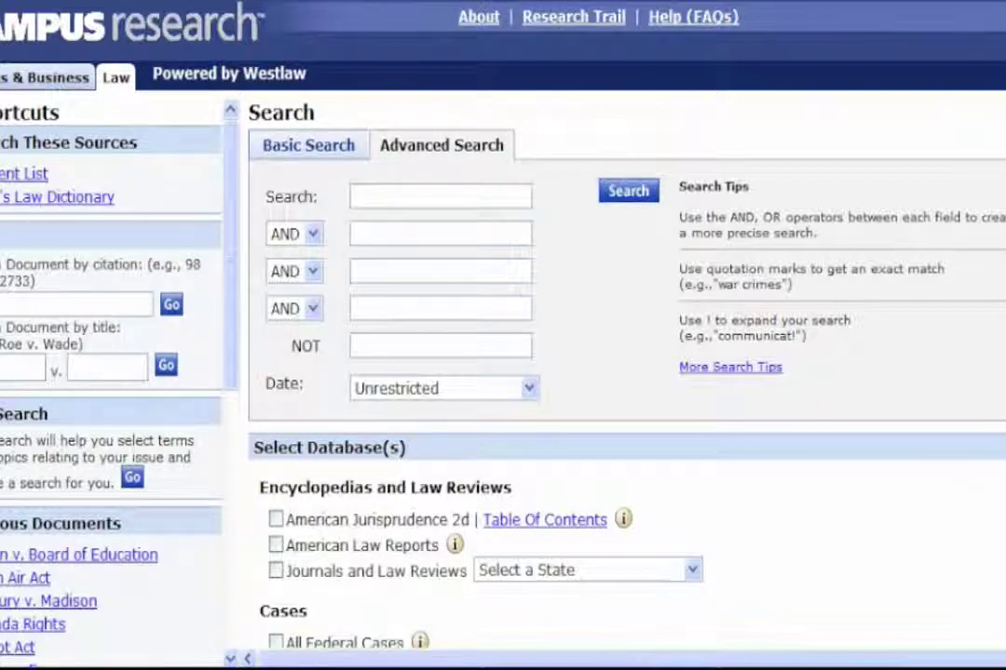
scroll(623, 372, "down", 5)
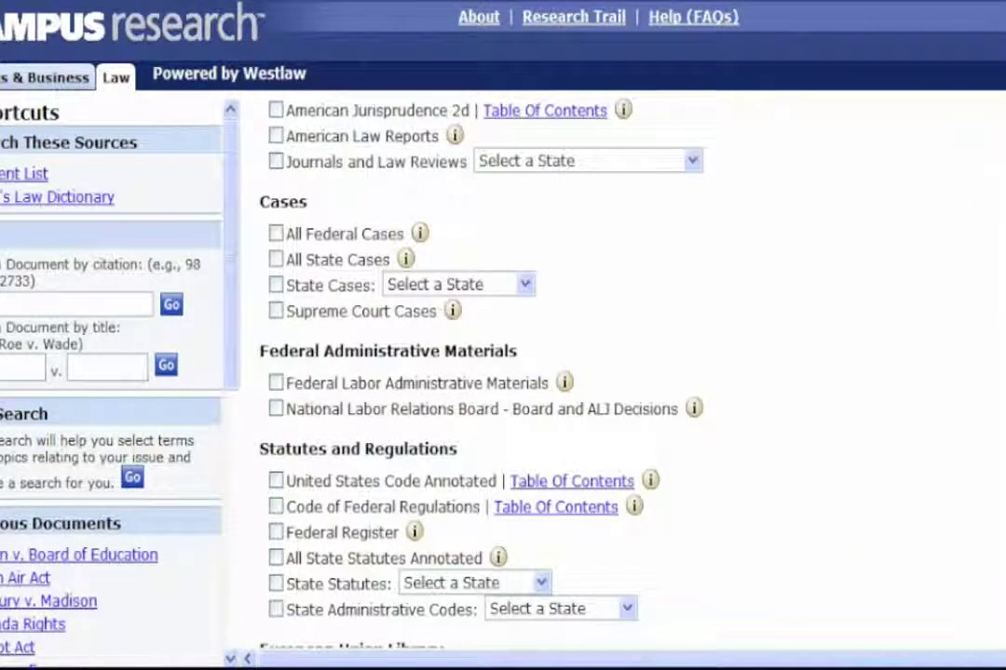
scroll(623, 373, "up", 1)
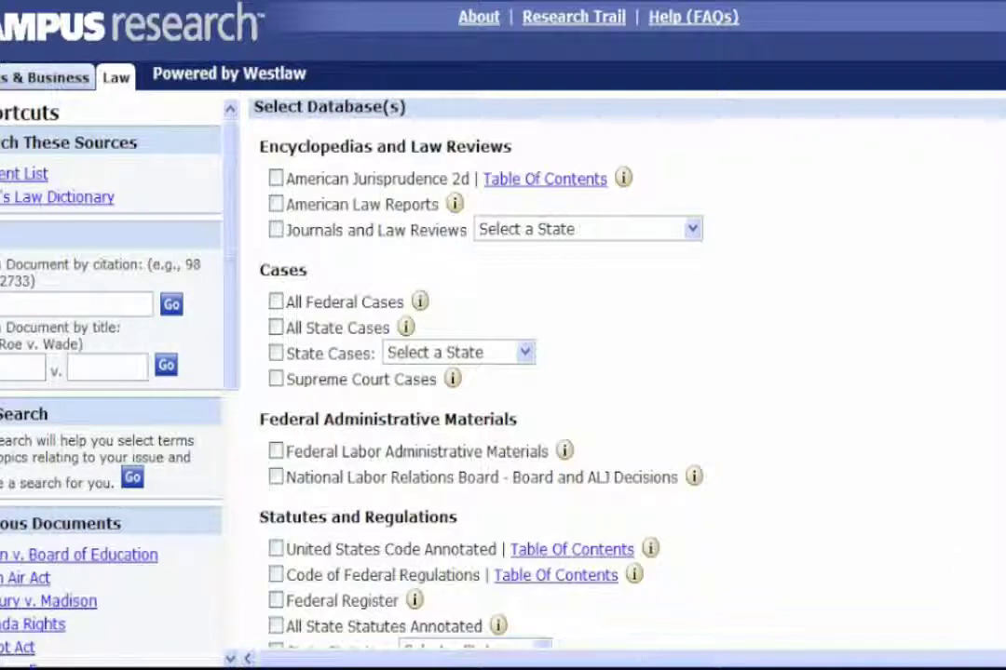
scroll(624, 372, "up", 1)
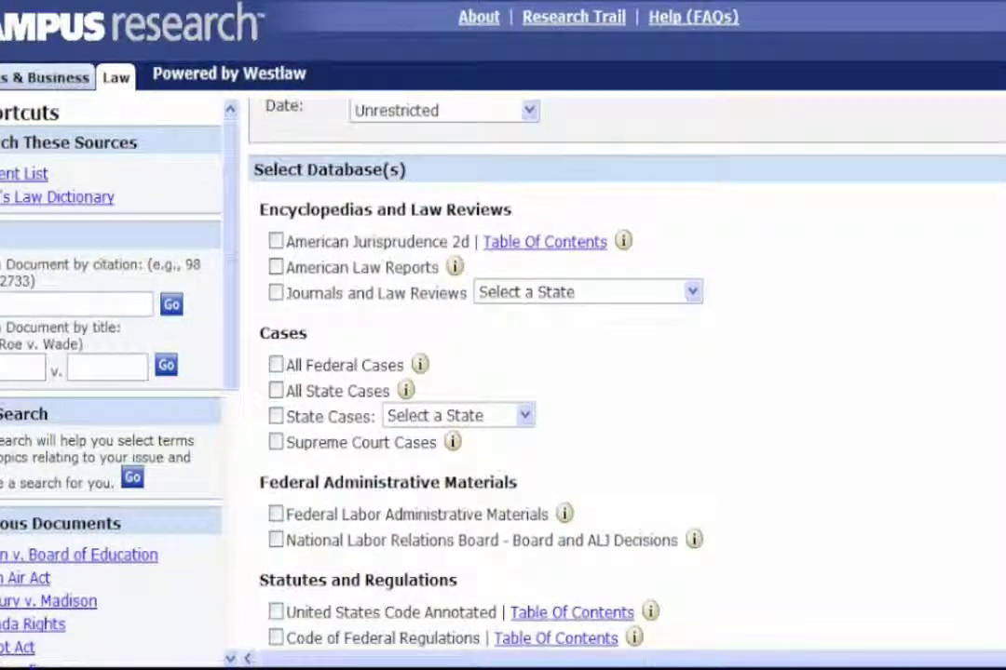
scroll(624, 372, "down", 9)
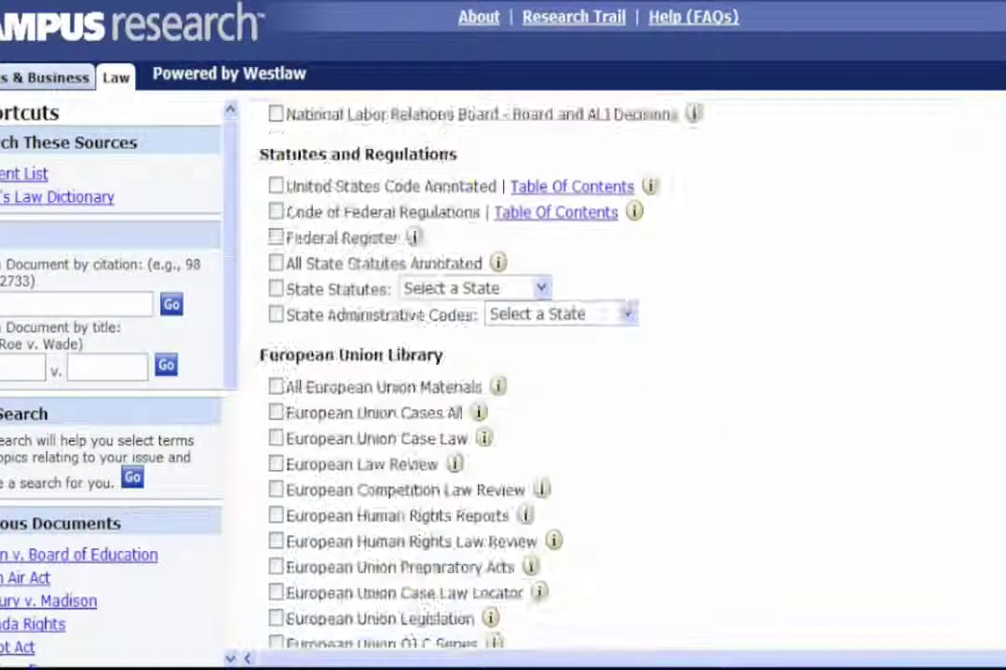
scroll(502, 372, "up", 8)
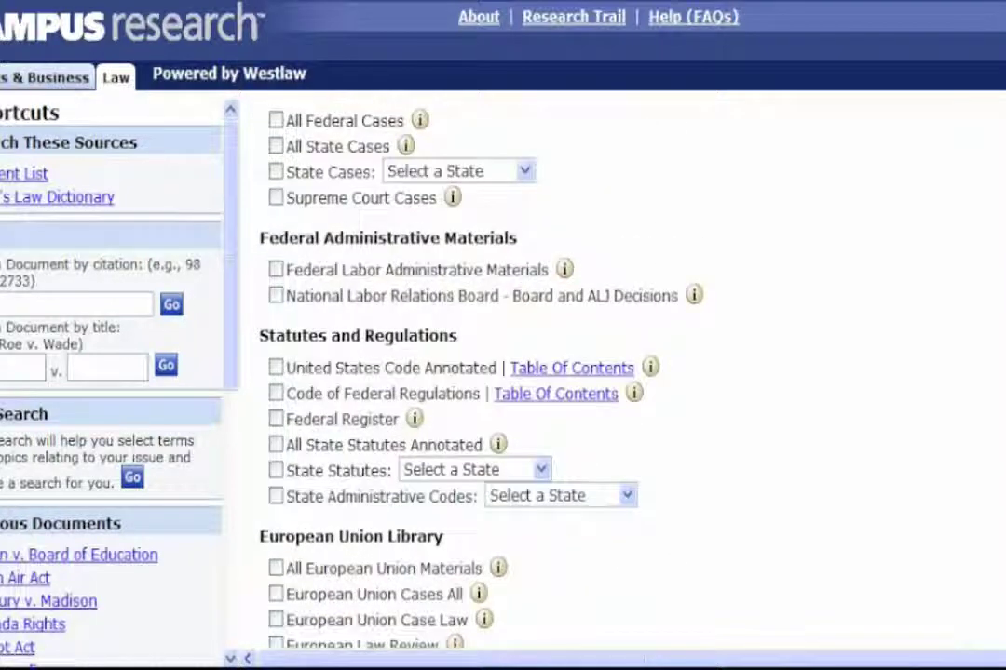
scroll(624, 372, "up", 6)
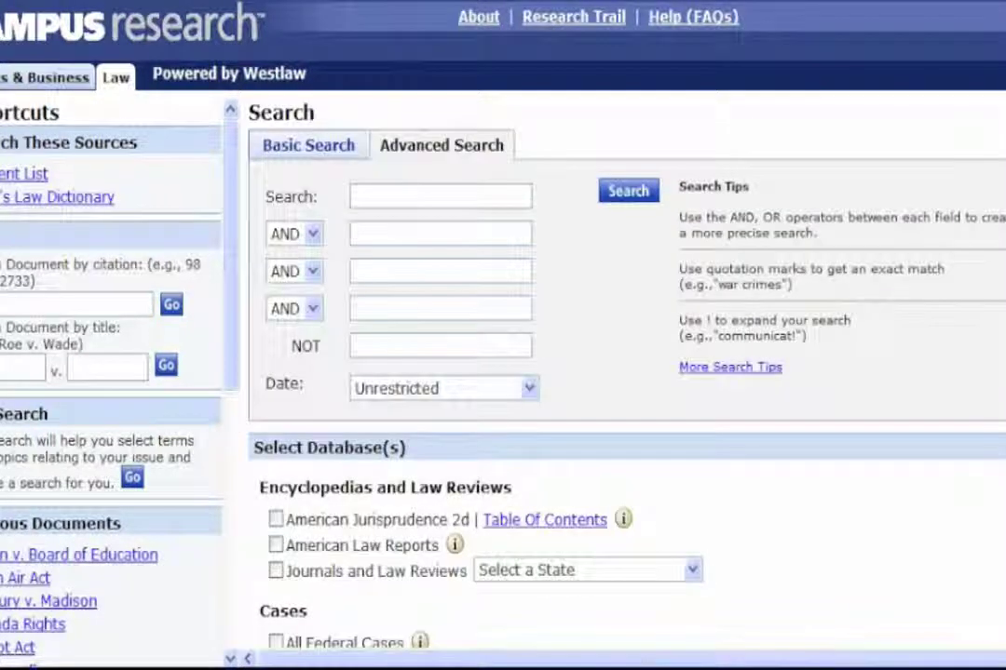